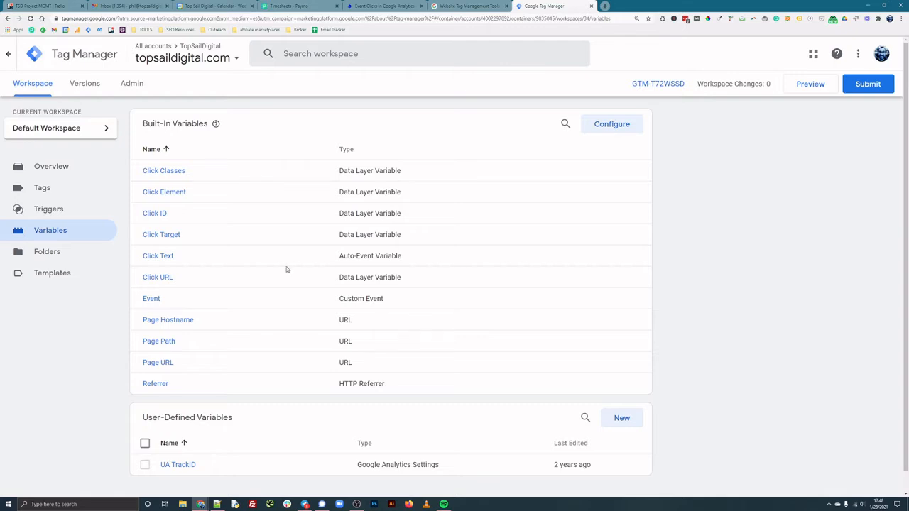
- Start a new user-defined variable and name it "dlv - clickCampaign"
{"action": "scroll", "coordinate": [286, 267], "scroll_direction": "down", "scroll_amount": 1}
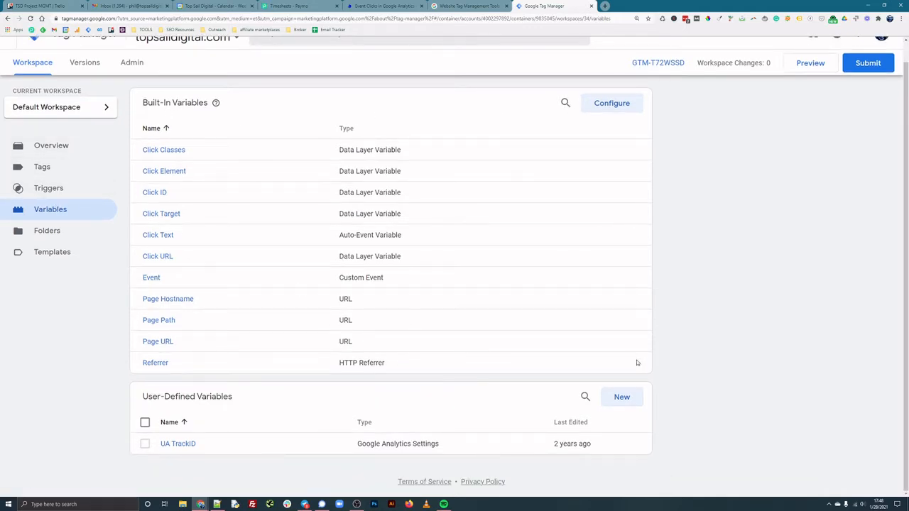
{"action": "left_click", "coordinate": [629, 397]}
{"action": "left_click", "coordinate": [313, 55]}
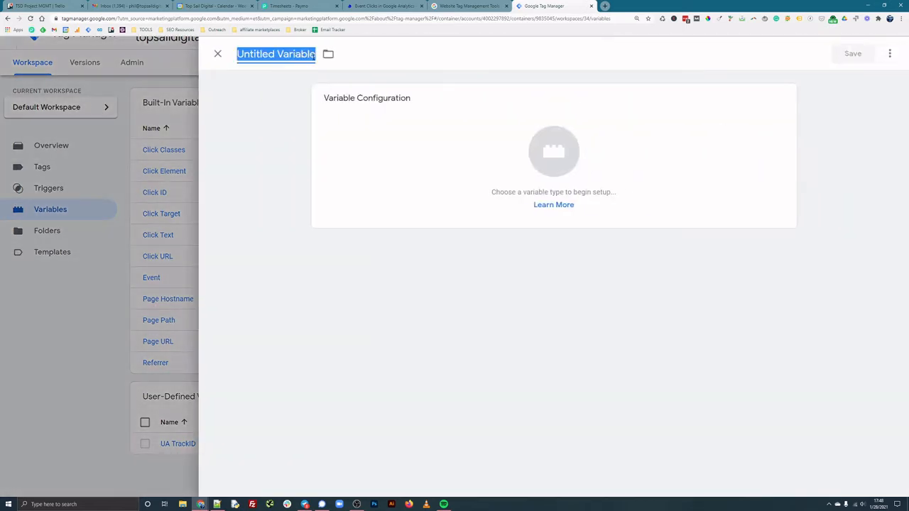
{"action": "type", "text": "dlv - "}
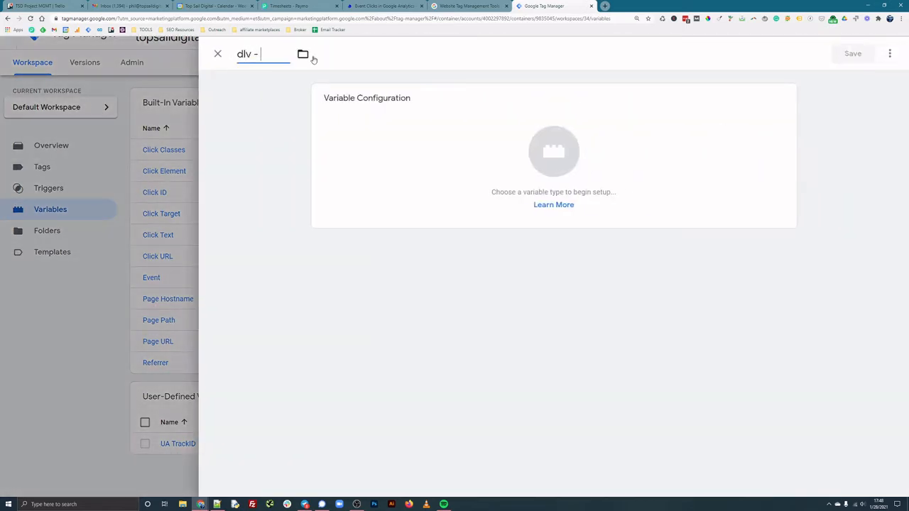
{"action": "type", "text": "clickCampaign"}
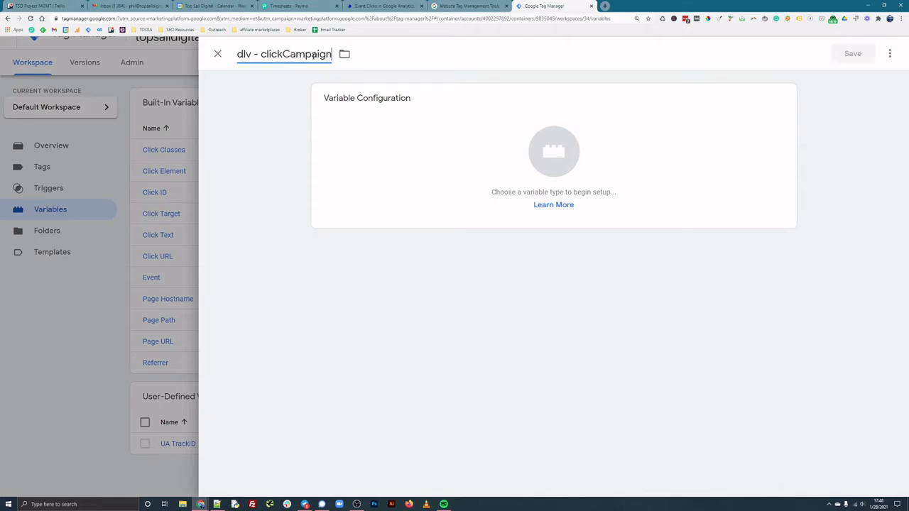
- Make the variable a Data Layer Variable with data layer variable name clickCampaign, and save it
{"action": "left_click", "coordinate": [530, 159]}
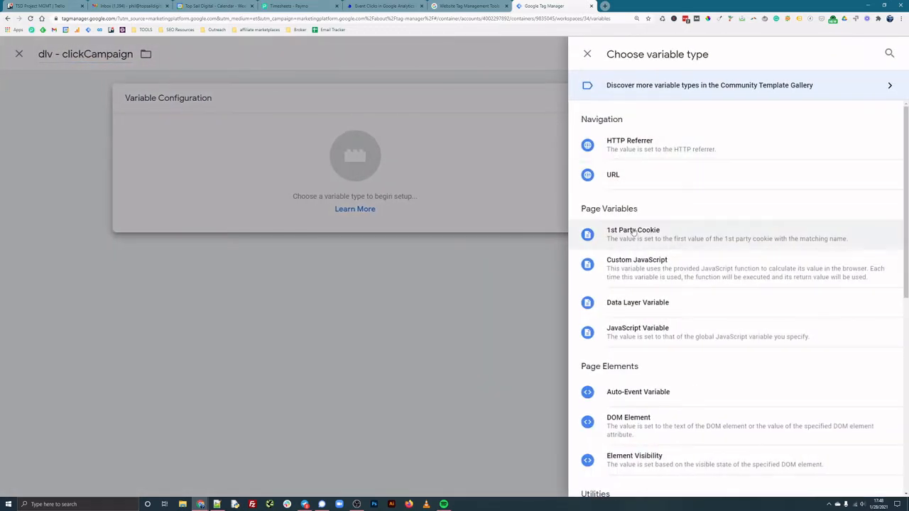
{"action": "left_click", "coordinate": [637, 303]}
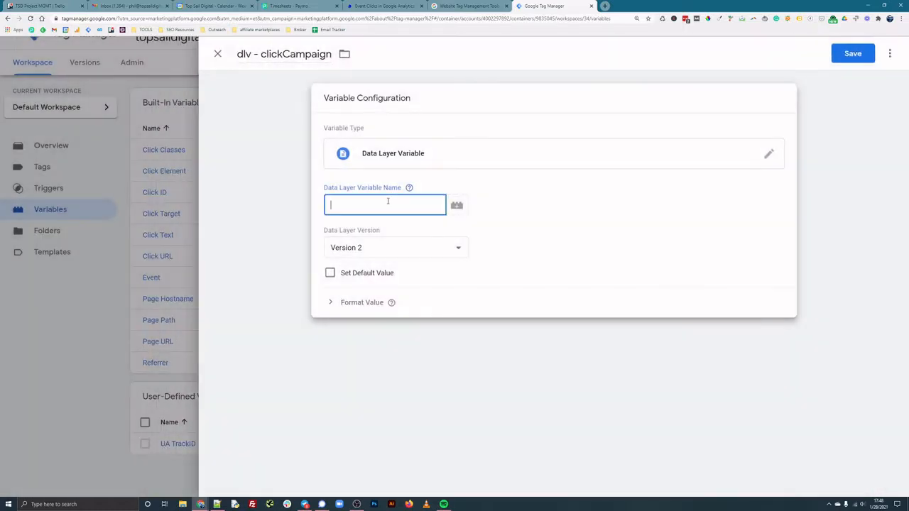
{"action": "type", "text": "clickCampaign"}
{"action": "double_click", "coordinate": [388, 205]}
{"action": "left_click", "coordinate": [854, 54]}
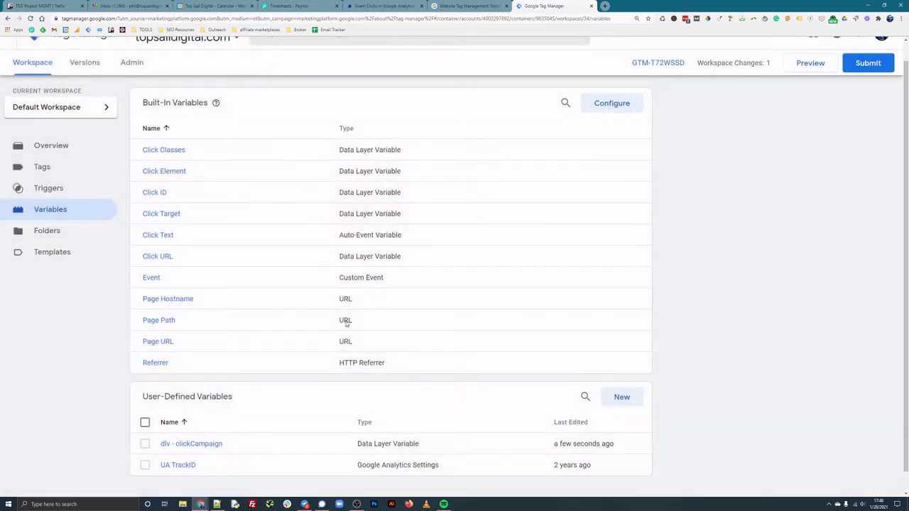
- Start another user-defined variable and name it "dlv - clickName"
{"action": "left_click", "coordinate": [622, 397]}
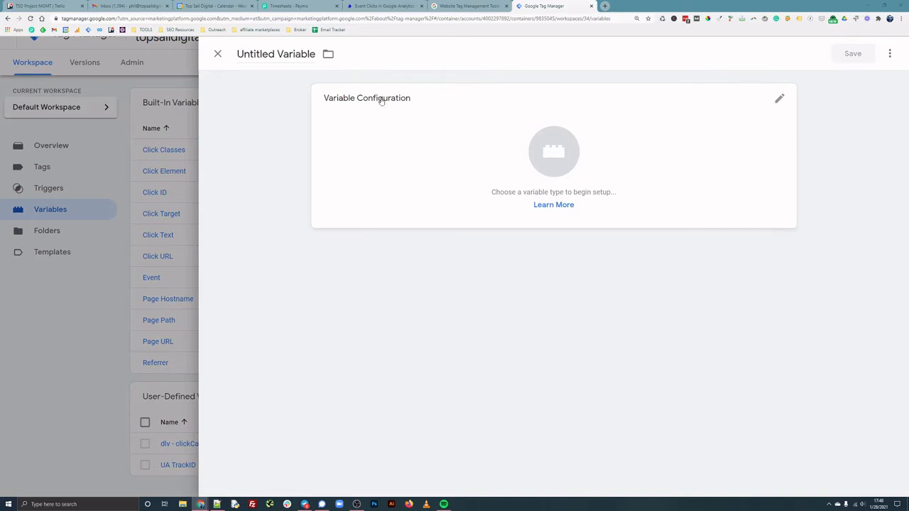
{"action": "left_click", "coordinate": [257, 48]}
{"action": "type", "text": "dlv"}
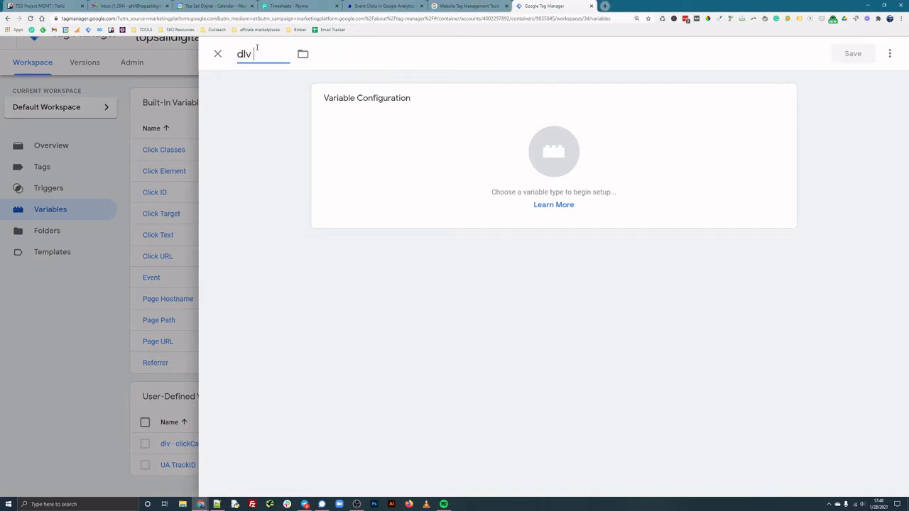
{"action": "type", "text": " - clickName"}
- Set the variable type to Data Layer Variable, copy clickName from the title as its data layer variable name, and save it
{"action": "left_click", "coordinate": [547, 155]}
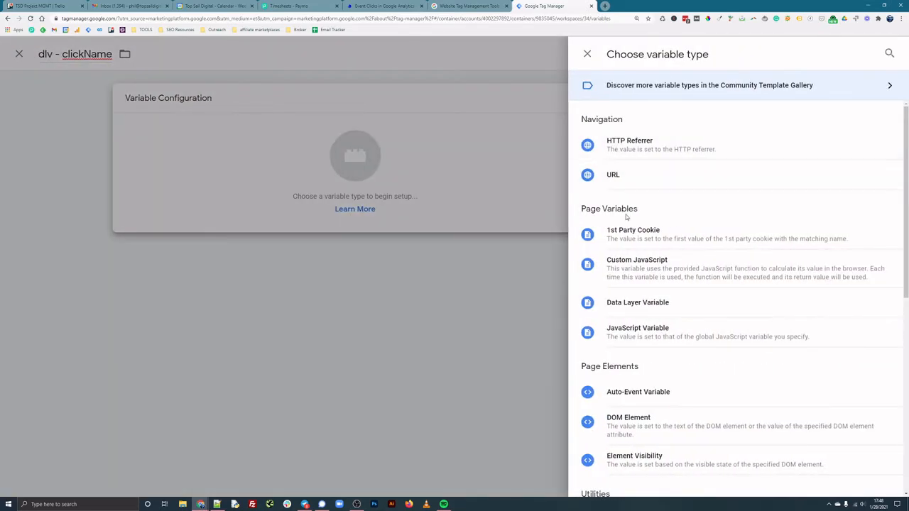
{"action": "left_click", "coordinate": [665, 301]}
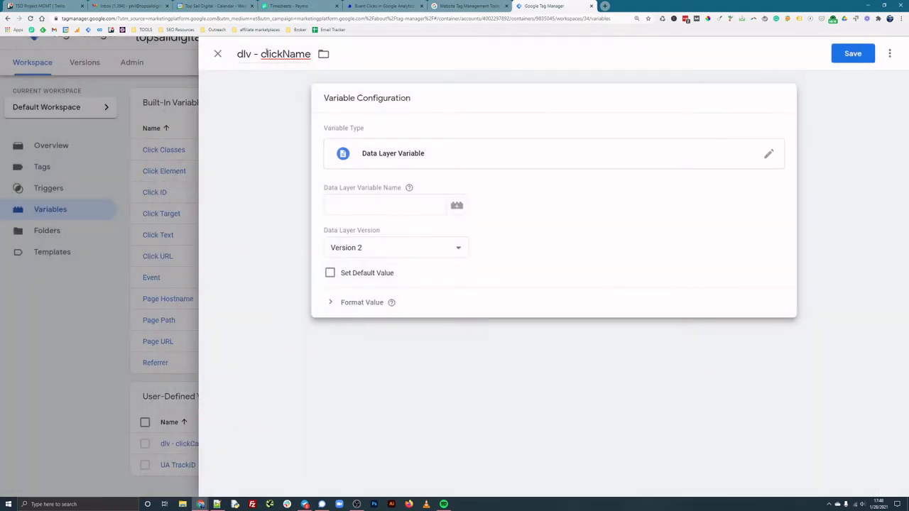
{"action": "left_click_drag", "start_coordinate": [261, 54], "coordinate": [312, 55]}
{"action": "key", "text": "ctrl+c"}
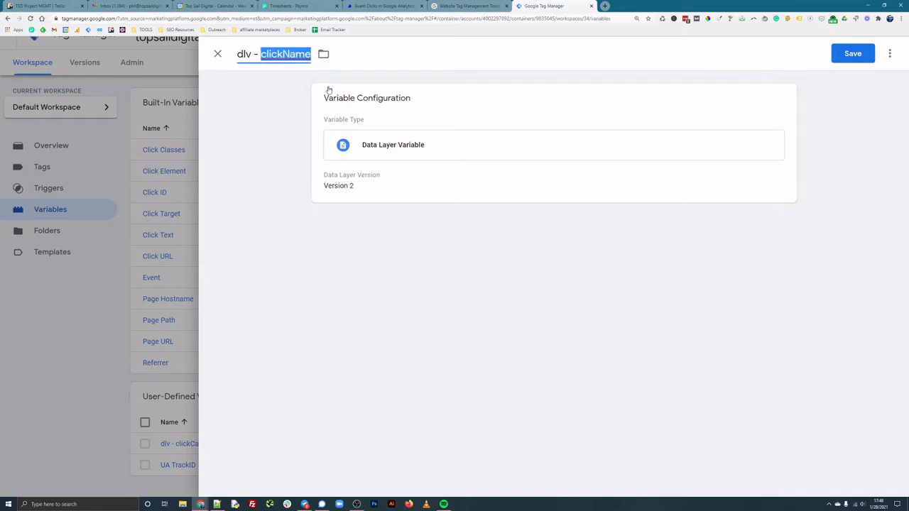
{"action": "left_click", "coordinate": [402, 161]}
{"action": "left_click", "coordinate": [379, 206]}
{"action": "key", "text": "ctrl+v"}
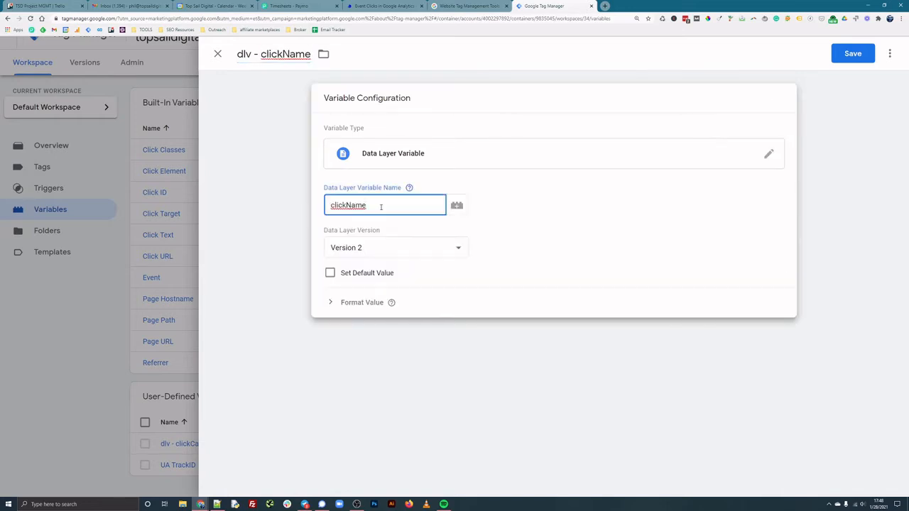
{"action": "left_click", "coordinate": [853, 53]}
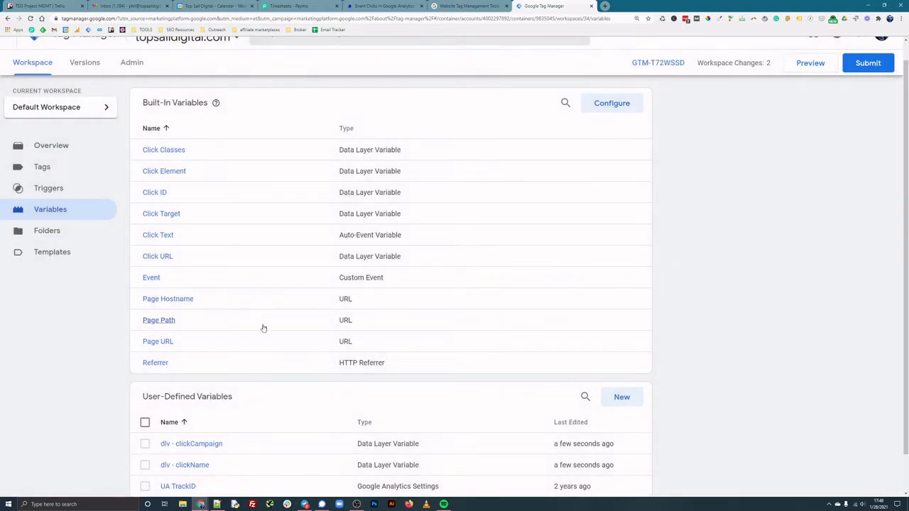
- Start a third user-defined variable named "dlv - clickType" and copy the clickType part of the title
{"action": "scroll", "coordinate": [263, 328], "scroll_direction": "down", "scroll_amount": 1}
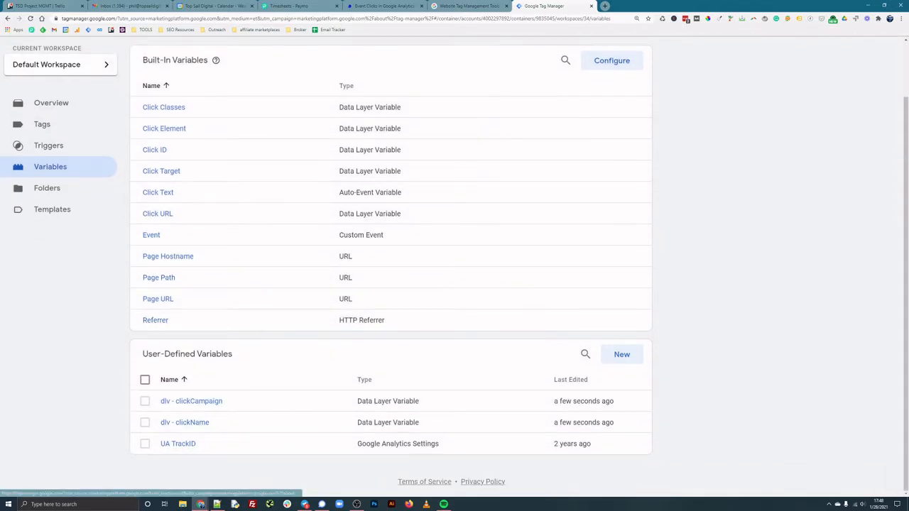
{"action": "left_click", "coordinate": [618, 358]}
{"action": "left_click", "coordinate": [257, 51]}
{"action": "type", "text": "dlv - "}
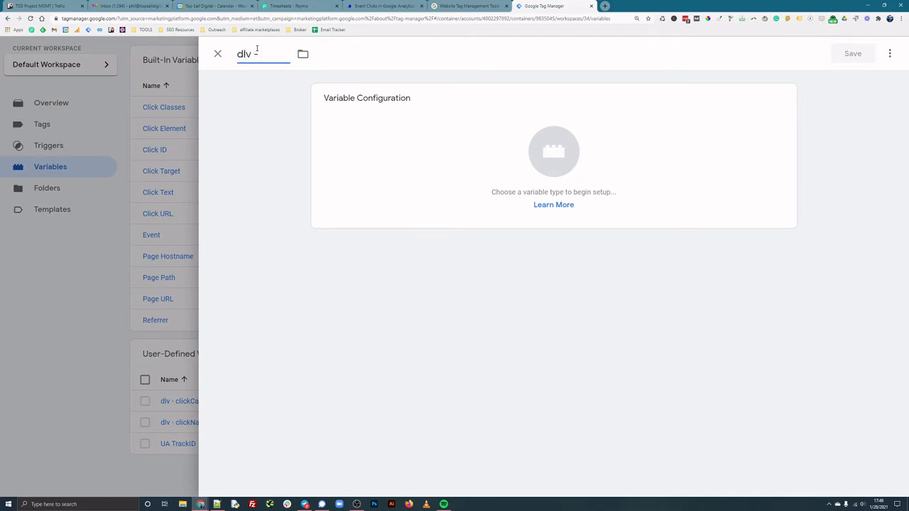
{"action": "type", "text": "clickType"}
{"action": "left_click_drag", "start_coordinate": [259, 54], "coordinate": [305, 54]}
{"action": "key", "text": "ctrl+c"}
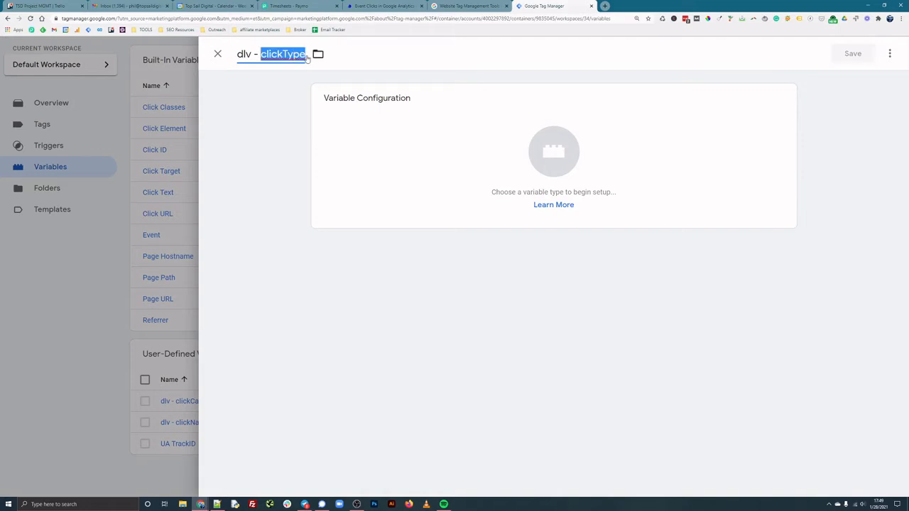
- Choose Data Layer Variable as the type, paste clickType as the data layer variable name, and save the variable
{"action": "left_click", "coordinate": [521, 126]}
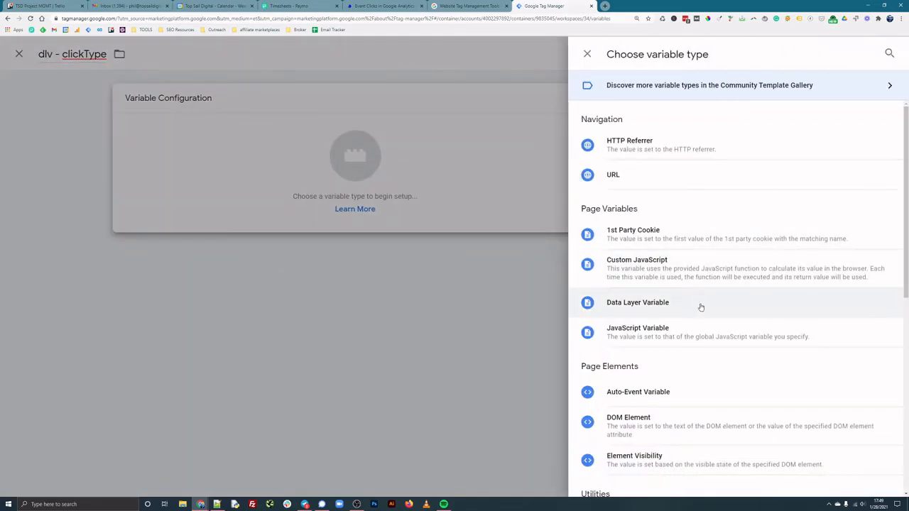
{"action": "left_click", "coordinate": [698, 302]}
{"action": "left_click", "coordinate": [360, 200]}
{"action": "key", "text": "ctrl+v"}
{"action": "key", "text": "Tab"}
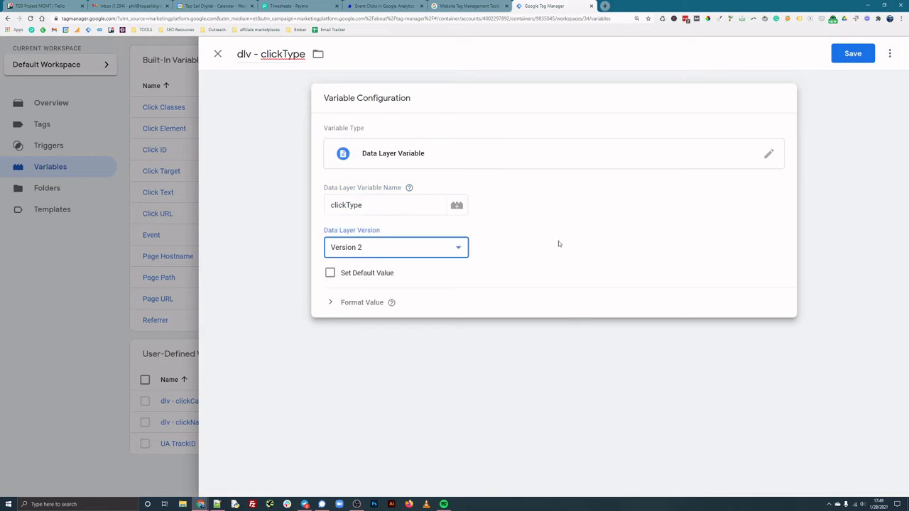
{"action": "left_click", "coordinate": [849, 58]}
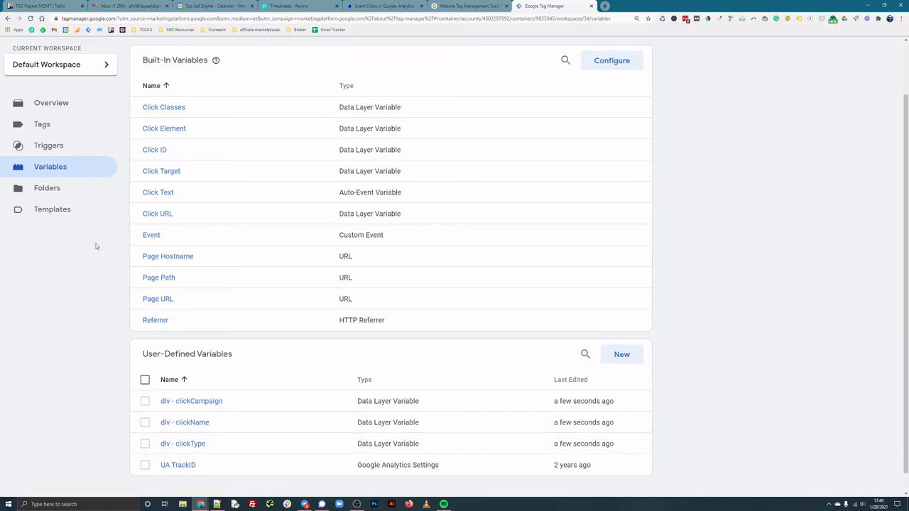
- Start a new trigger in the workspace and name it "Event - Click"
{"action": "left_click", "coordinate": [57, 148]}
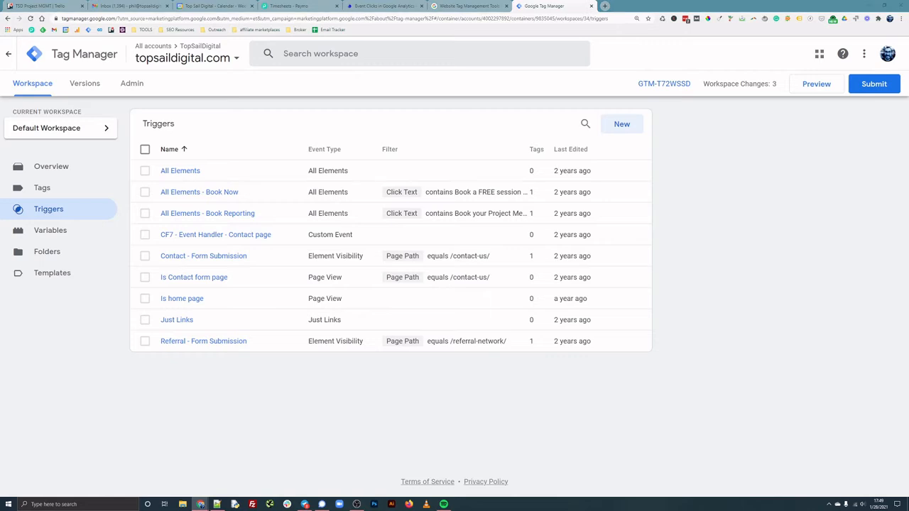
{"action": "left_click", "coordinate": [629, 125]}
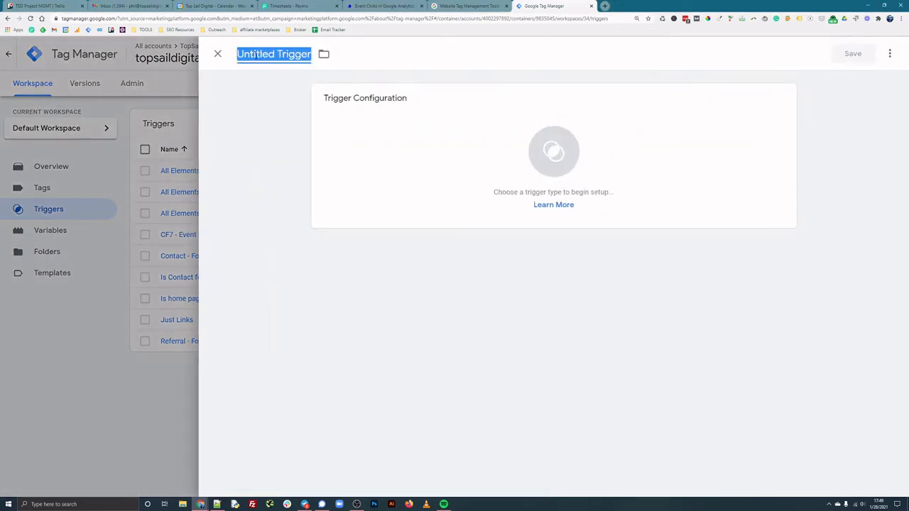
{"action": "type", "text": "E"}
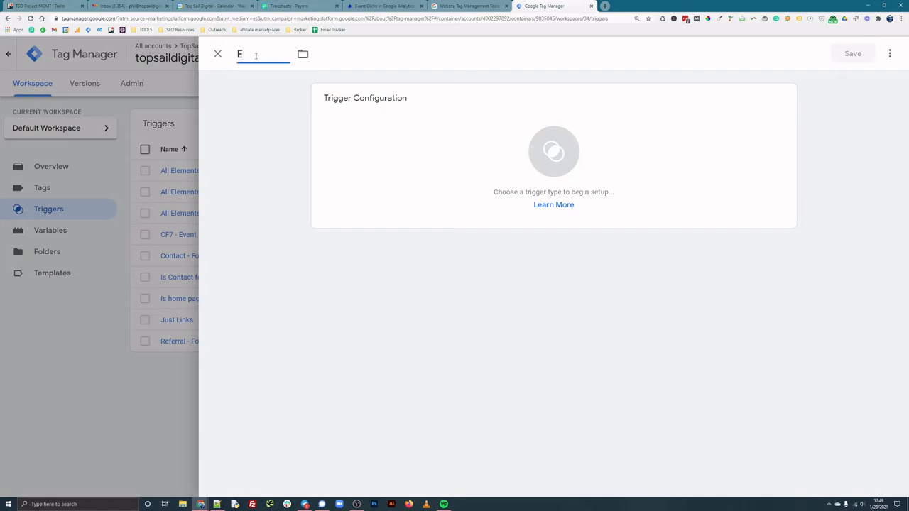
{"action": "type", "text": "vent - Click"}
- Set the trigger type to Custom Event with the event name click
{"action": "left_click", "coordinate": [576, 154]}
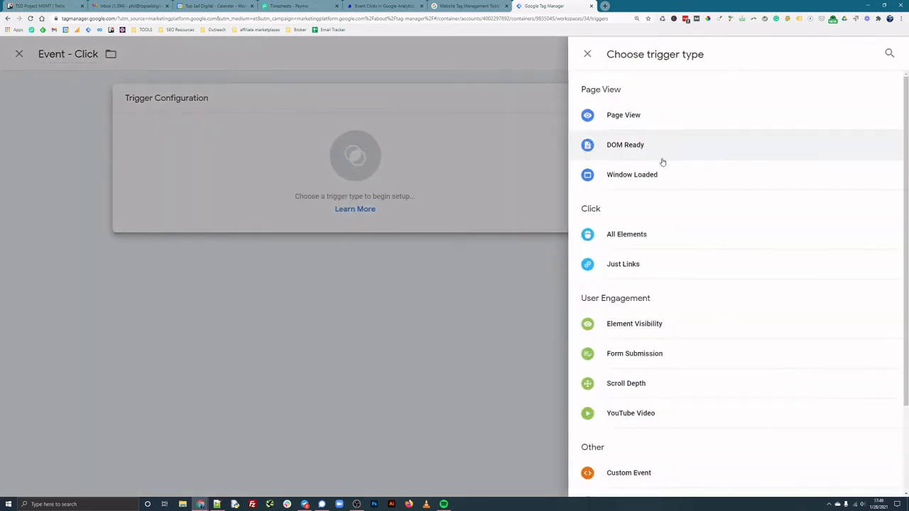
{"action": "scroll", "coordinate": [685, 233], "scroll_direction": "down", "scroll_amount": 2}
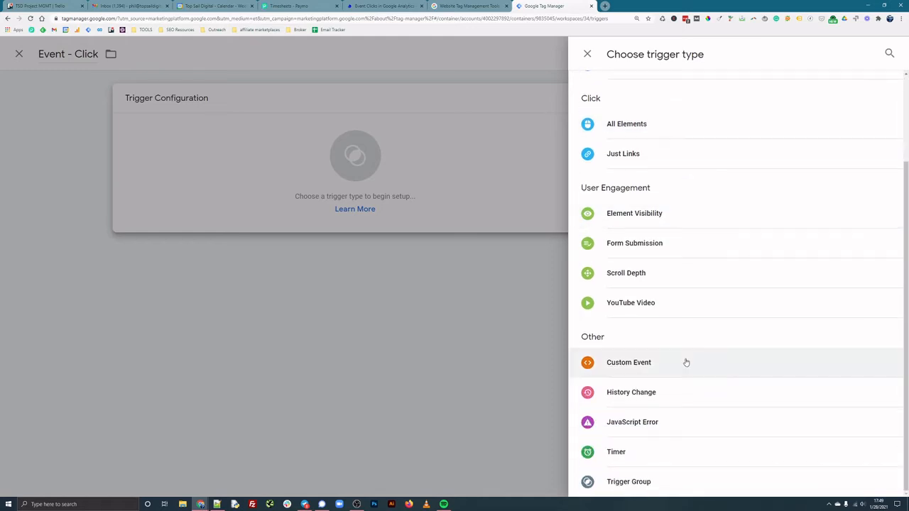
{"action": "left_click", "coordinate": [687, 365]}
{"action": "left_click", "coordinate": [400, 206]}
{"action": "type", "text": "click"}
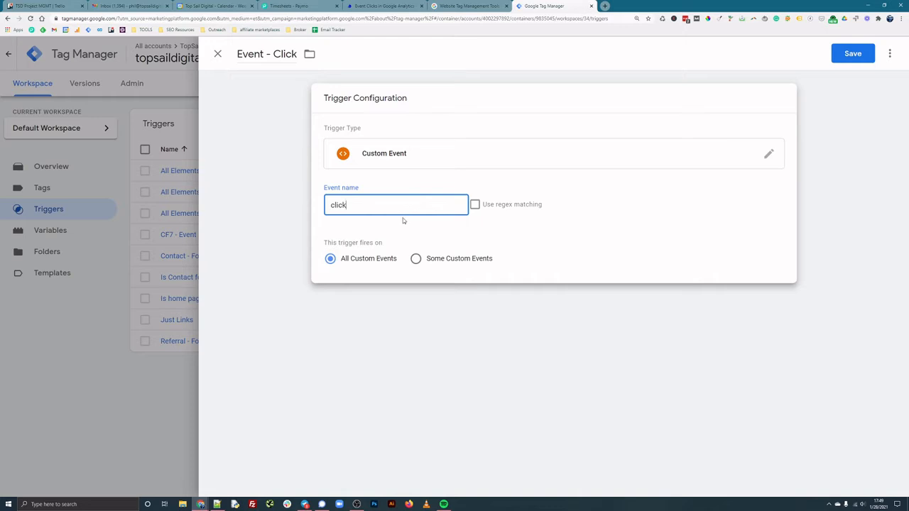
- Limit the trigger to some custom events where Event contains click, and save the trigger
{"action": "left_click", "coordinate": [436, 262]}
{"action": "left_click", "coordinate": [398, 304]}
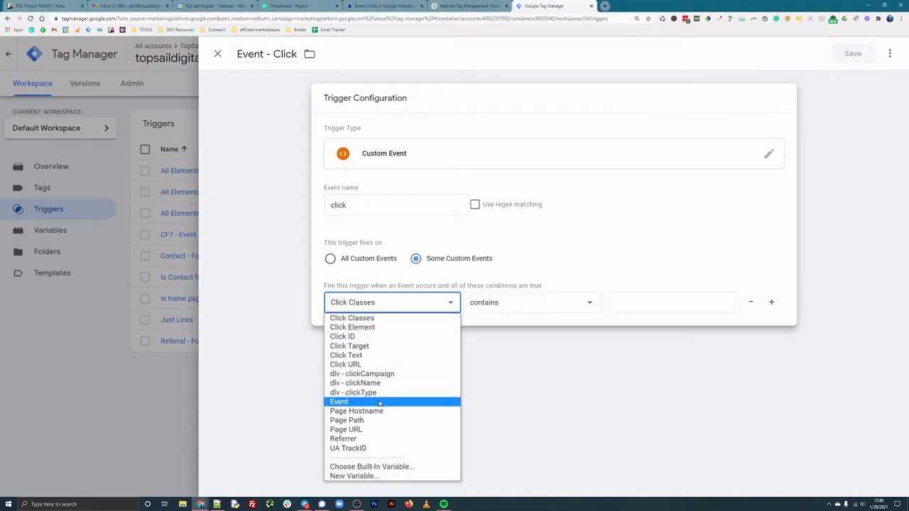
{"action": "left_click", "coordinate": [355, 402]}
{"action": "left_click", "coordinate": [676, 295]}
{"action": "type", "text": "click"}
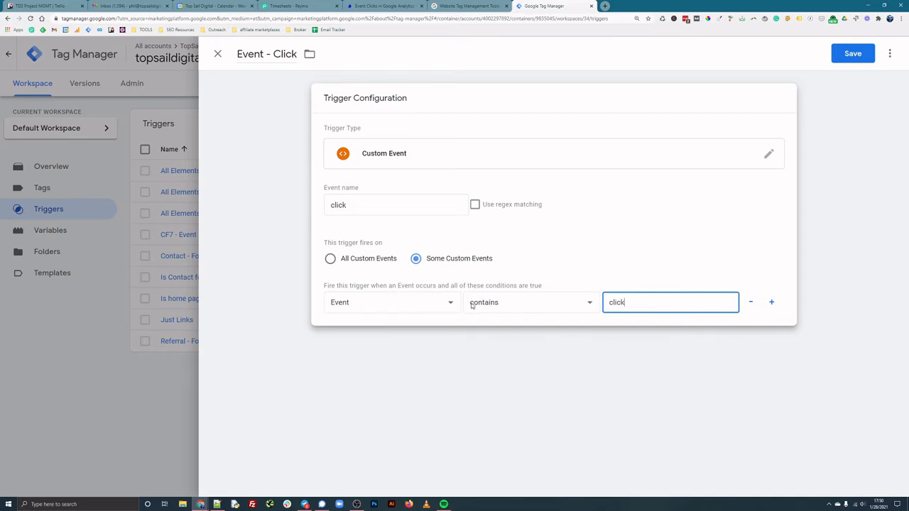
{"action": "left_click", "coordinate": [868, 51]}
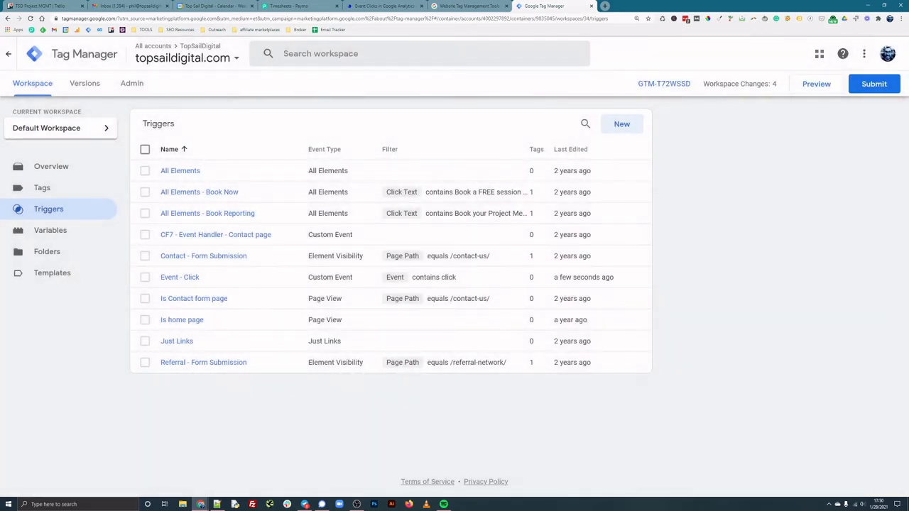
- Start a new tag in the workspace and name it "GA4 - Click Event"
{"action": "left_click", "coordinate": [41, 188]}
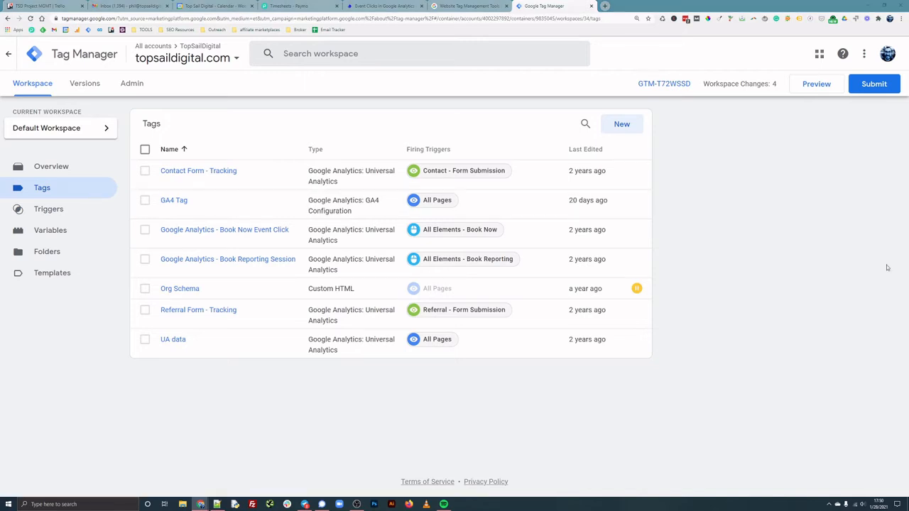
{"action": "left_click", "coordinate": [623, 125]}
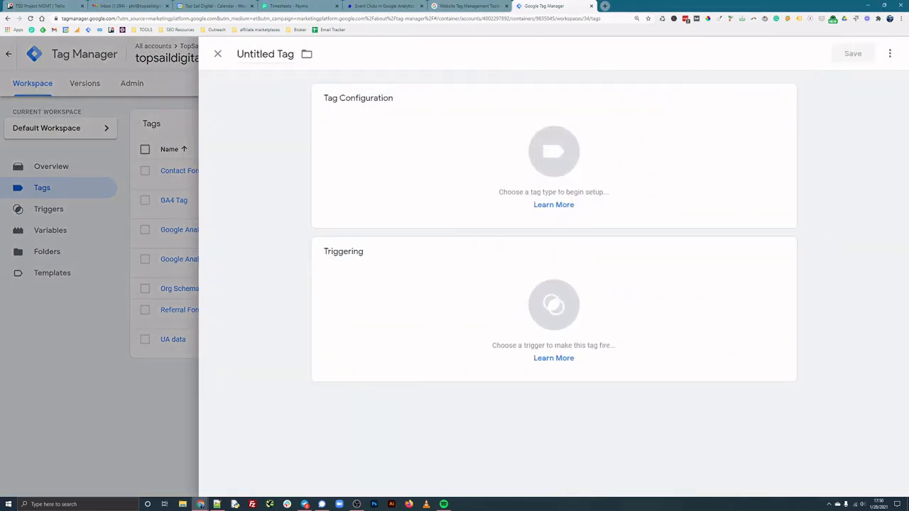
{"action": "left_click", "coordinate": [265, 54]}
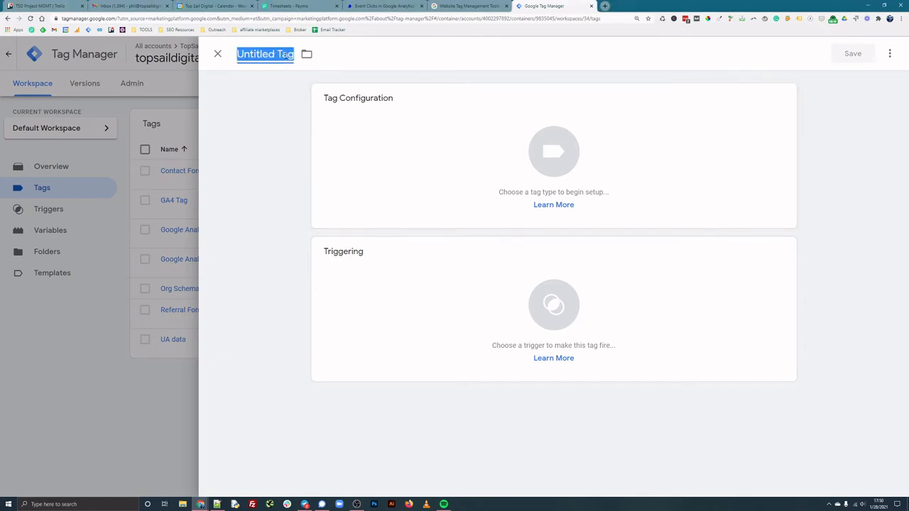
{"action": "type", "text": "GA4"}
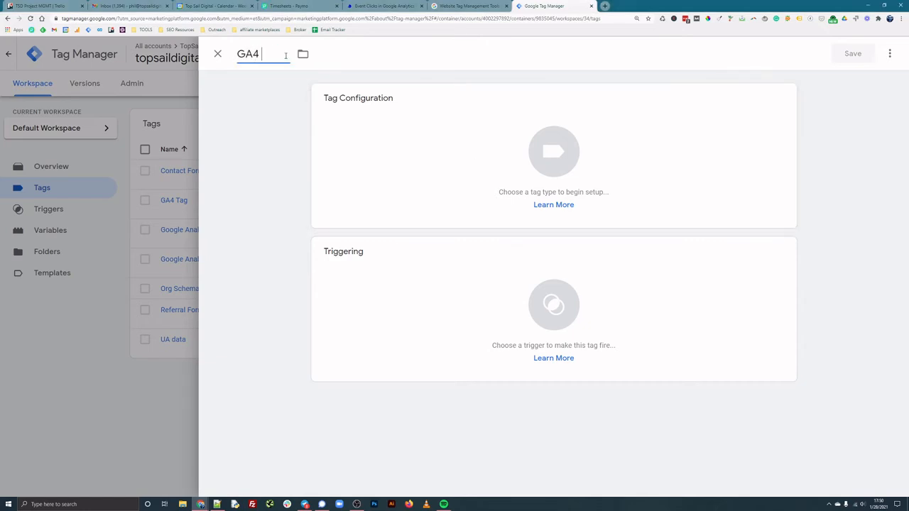
{"action": "type", "text": " - Click Ebent"}
{"action": "left_click", "coordinate": [307, 54]}
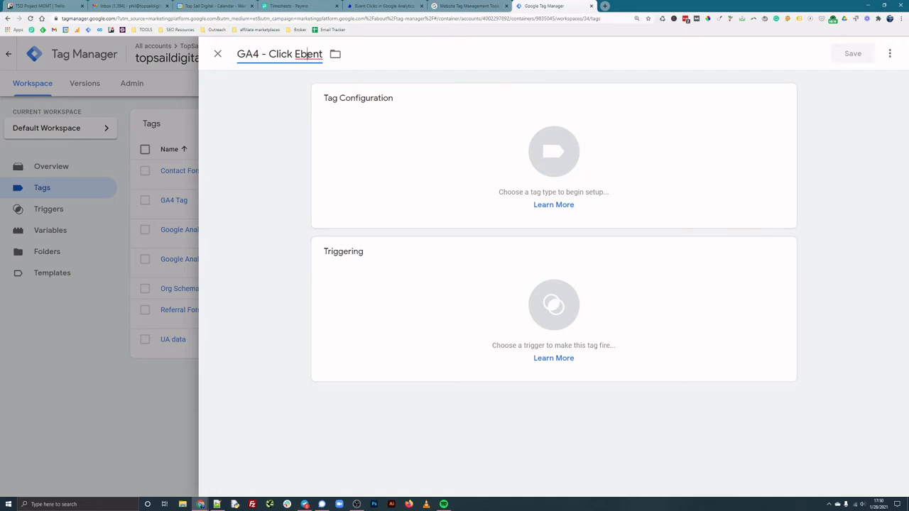
{"action": "key", "text": "BackSpace"}
{"action": "type", "text": "v"}
- Configure the tag as a Google Analytics: GA4 Event with configuration tag GA4 Tag and event name Click
{"action": "left_click", "coordinate": [566, 131]}
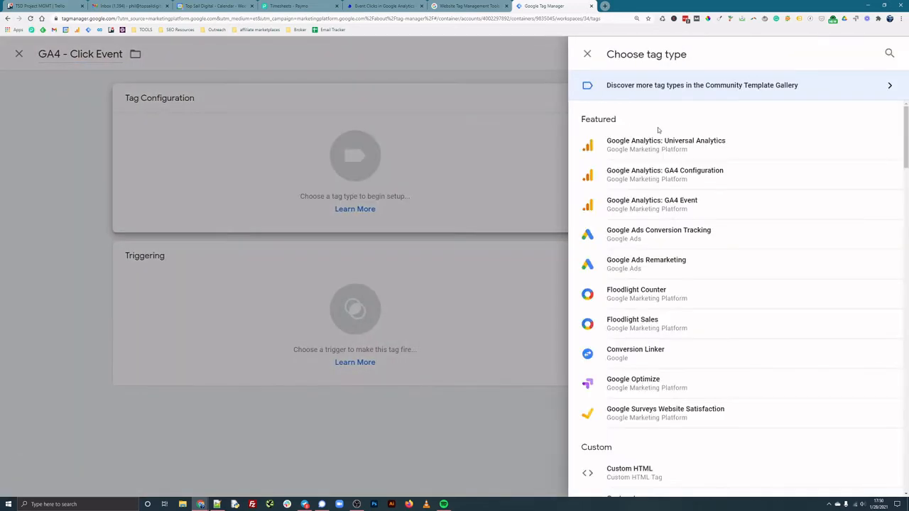
{"action": "left_click", "coordinate": [696, 203]}
{"action": "left_click", "coordinate": [391, 205]}
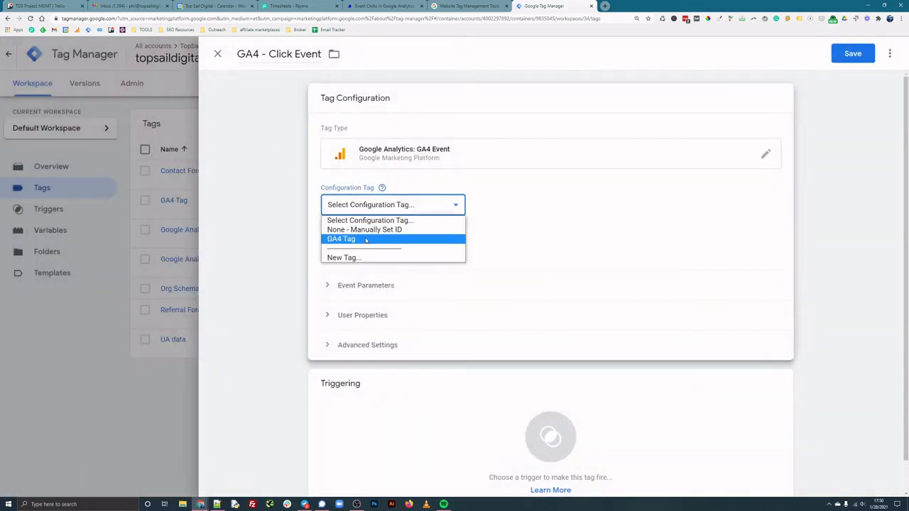
{"action": "left_click", "coordinate": [397, 238]}
{"action": "left_click", "coordinate": [377, 247]}
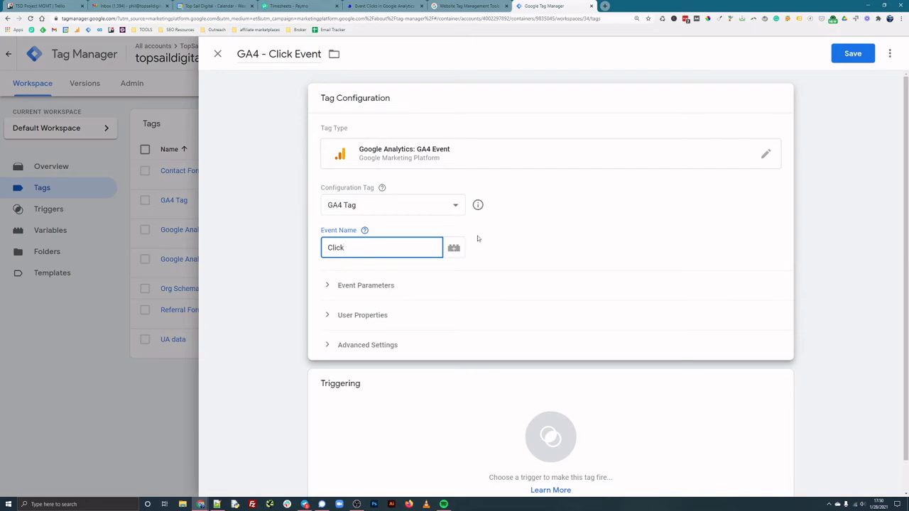
- Assign the Event - Click trigger to the tag and save it
{"action": "scroll", "coordinate": [497, 284], "scroll_direction": "down", "scroll_amount": 1}
{"action": "left_click", "coordinate": [561, 390]}
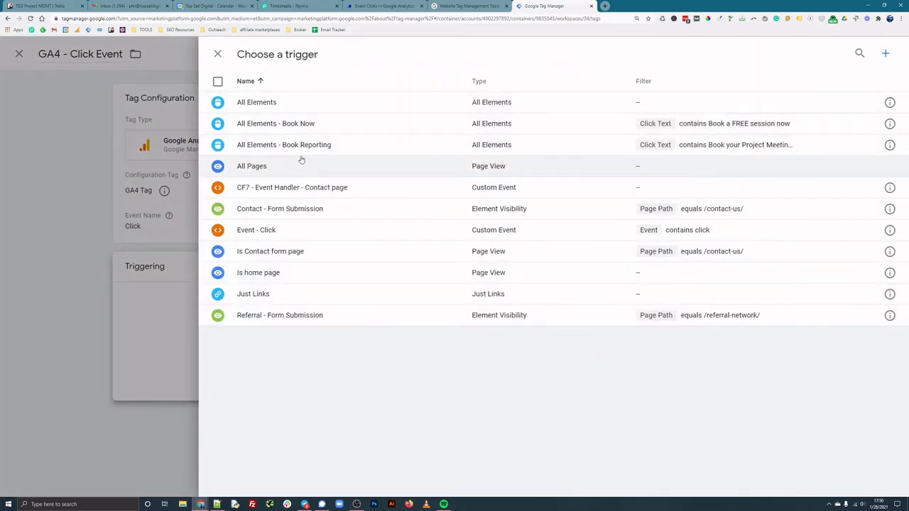
{"action": "left_click", "coordinate": [272, 230]}
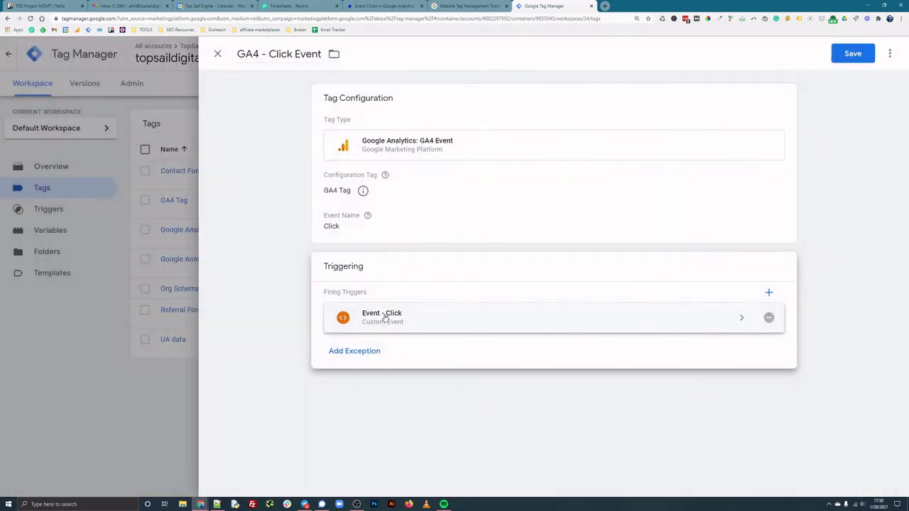
{"action": "left_click", "coordinate": [858, 51]}
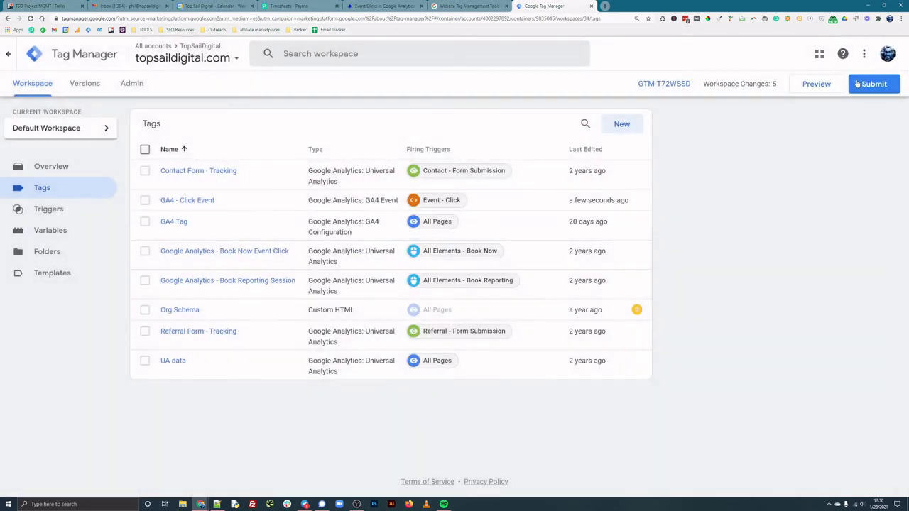
- Preview the container in Tag Assistant using the URL of the open data-layer-click-events-in-ga4 page, and continue into the debug session
{"action": "left_click", "coordinate": [822, 88]}
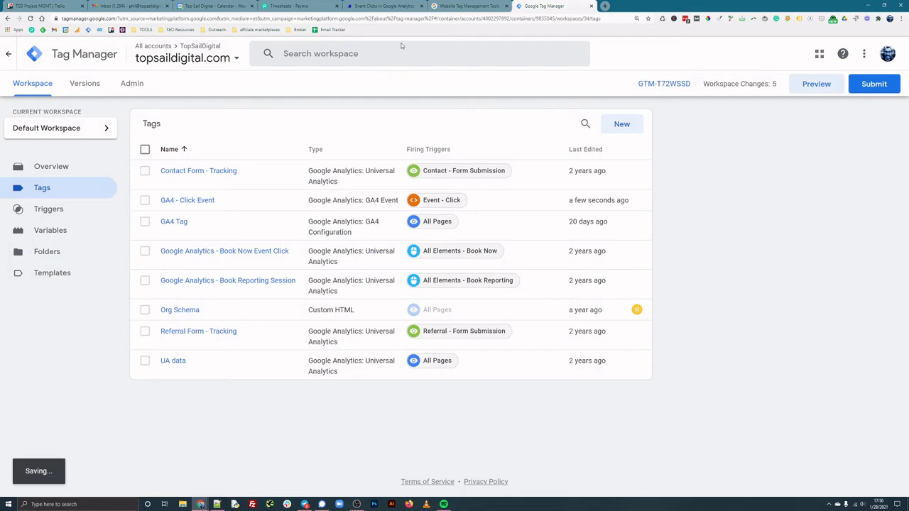
{"action": "left_click", "coordinate": [384, 5]}
{"action": "left_click", "coordinate": [207, 19]}
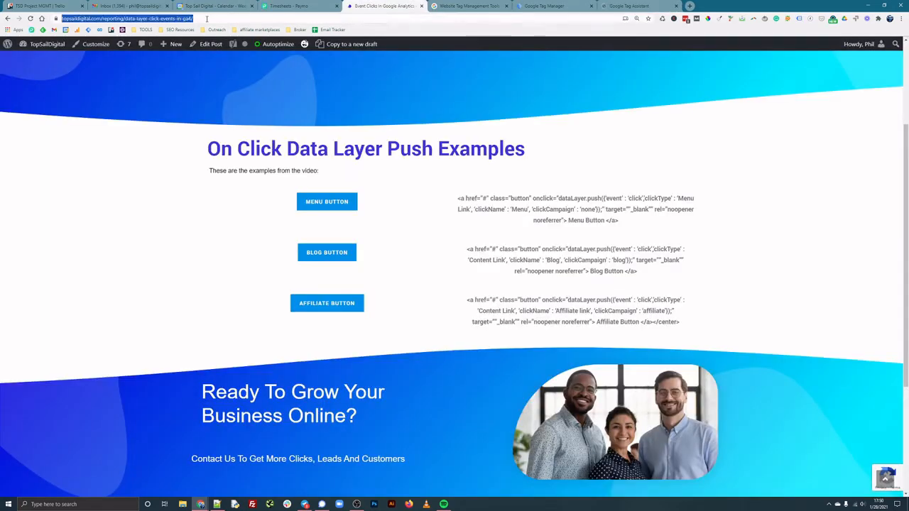
{"action": "left_click", "coordinate": [629, 5]}
{"action": "left_click", "coordinate": [439, 209]}
{"action": "key", "text": "ctrl+v"}
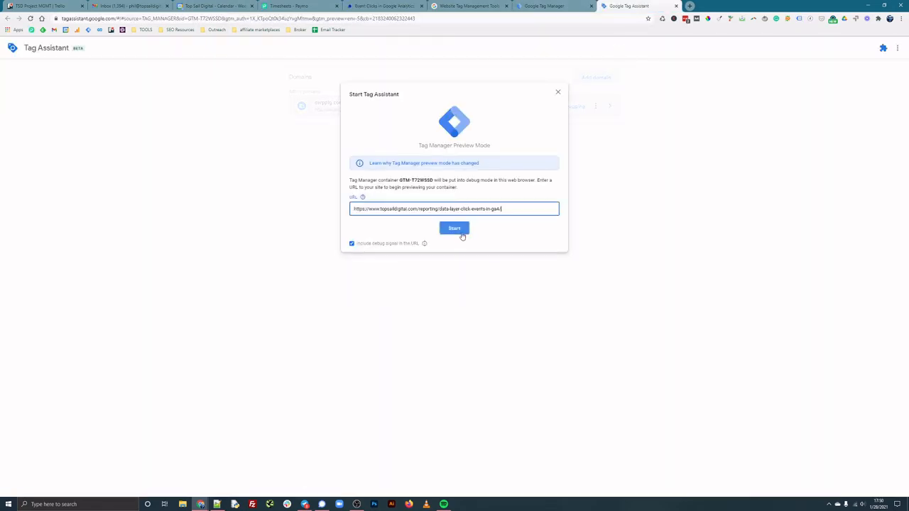
{"action": "left_click", "coordinate": [461, 228]}
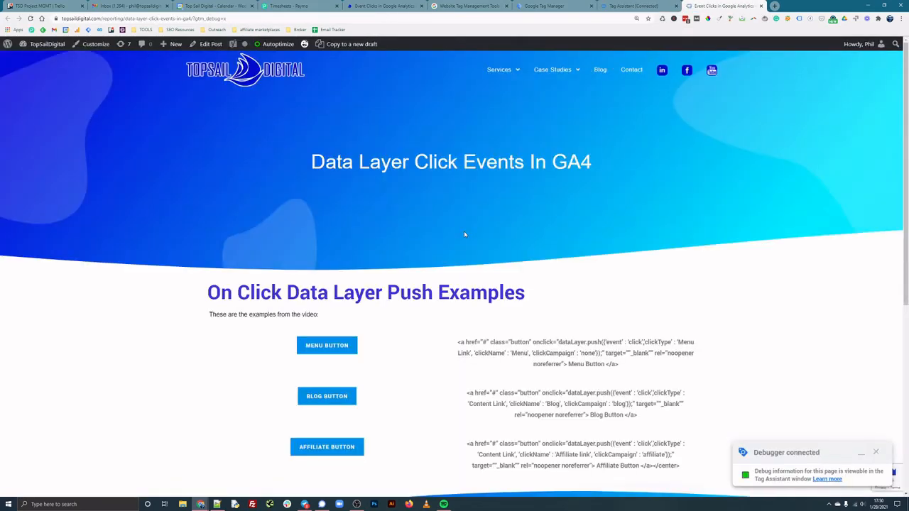
{"action": "left_click", "coordinate": [634, 6]}
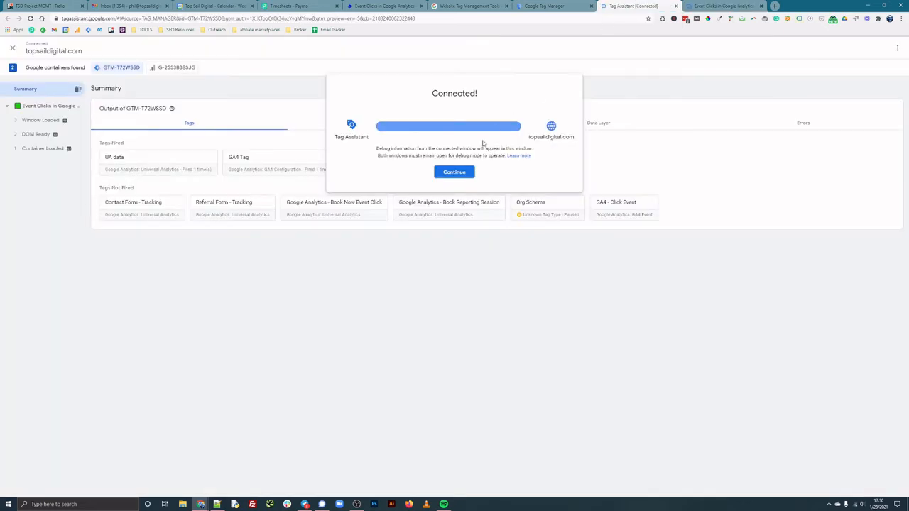
{"action": "left_click", "coordinate": [462, 174]}
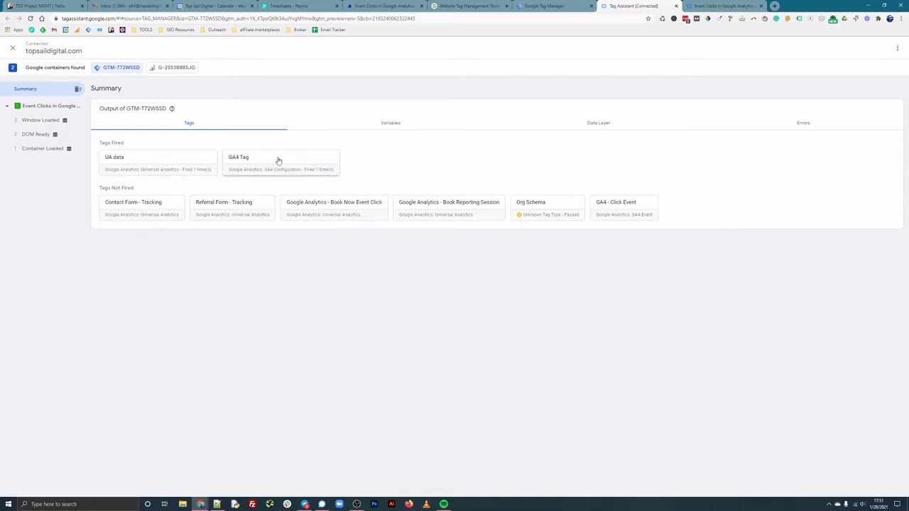
- Activate the Menu, Blog and Affiliate buttons on the debugged page to generate test click events
{"action": "left_click", "coordinate": [732, 7]}
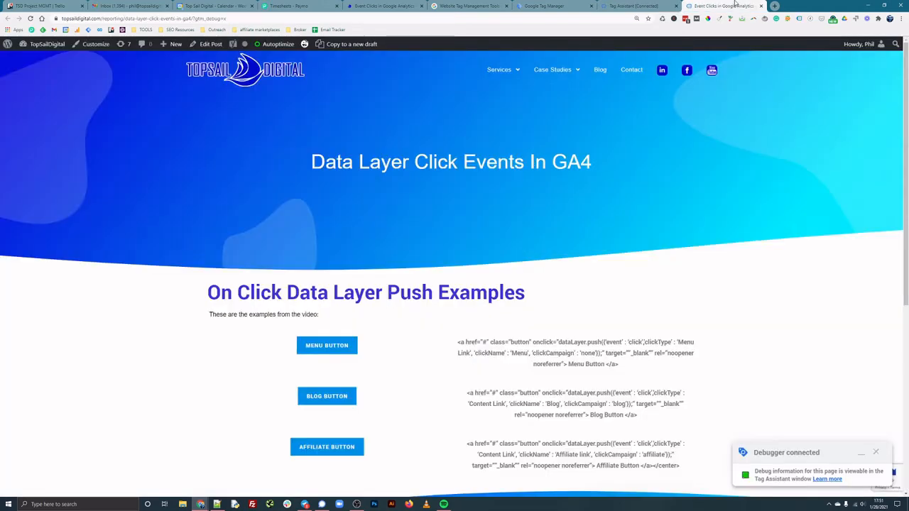
{"action": "left_click", "coordinate": [327, 348]}
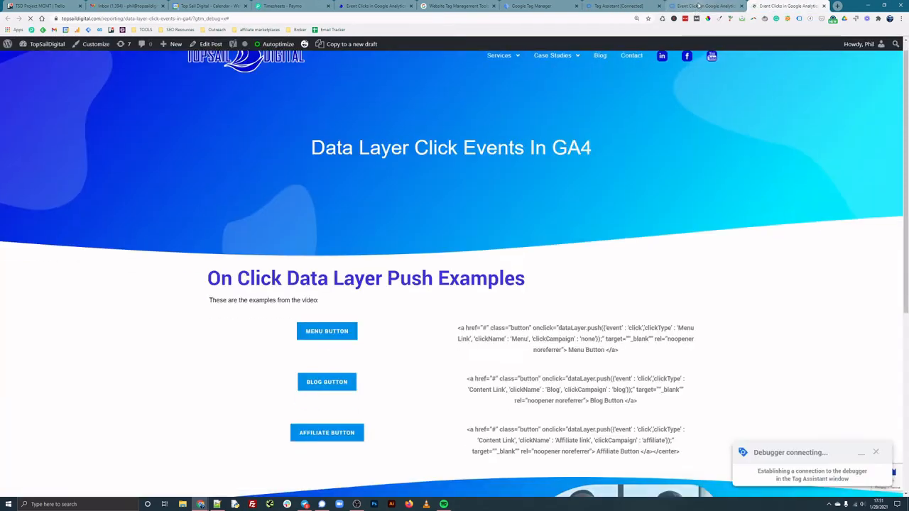
{"action": "left_click", "coordinate": [719, 5]}
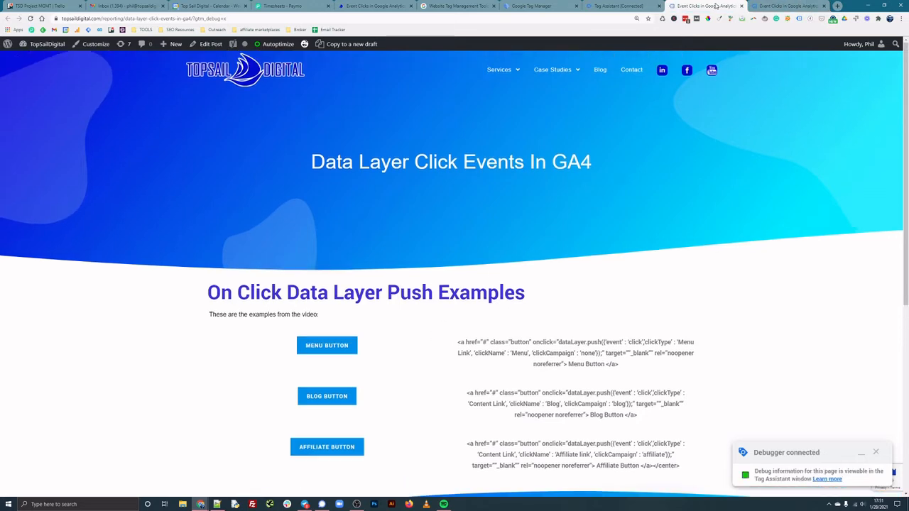
{"action": "left_click", "coordinate": [337, 391]}
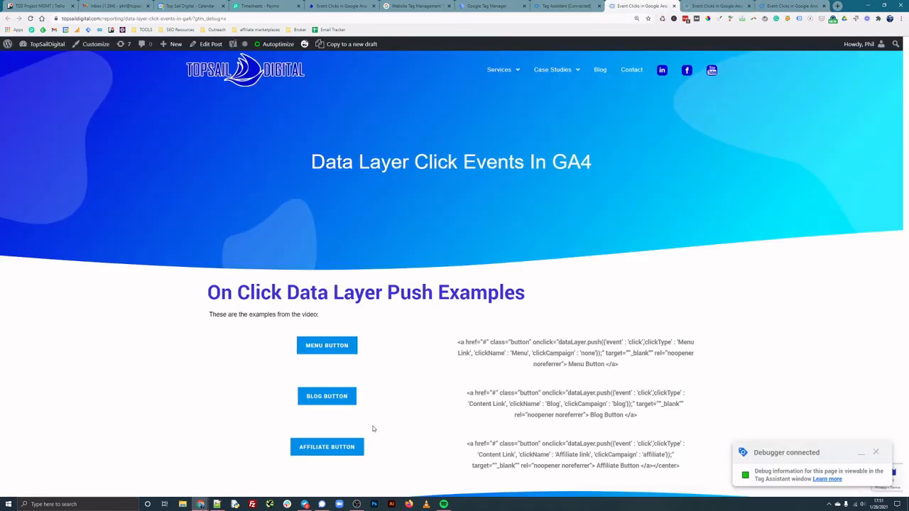
{"action": "left_click", "coordinate": [354, 446]}
- Check the firing details of the GA4 - Click Event tag in Tag Assistant, and close them
{"action": "left_click", "coordinate": [527, 6]}
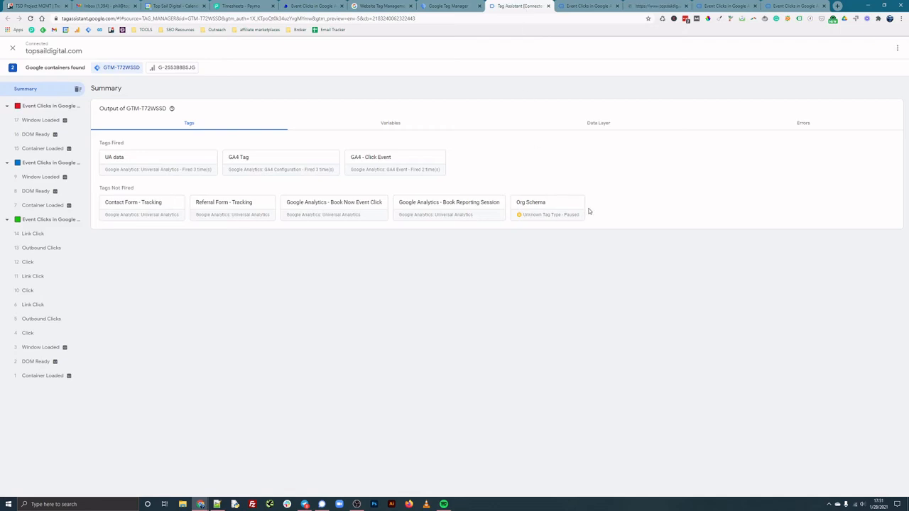
{"action": "left_click", "coordinate": [399, 163]}
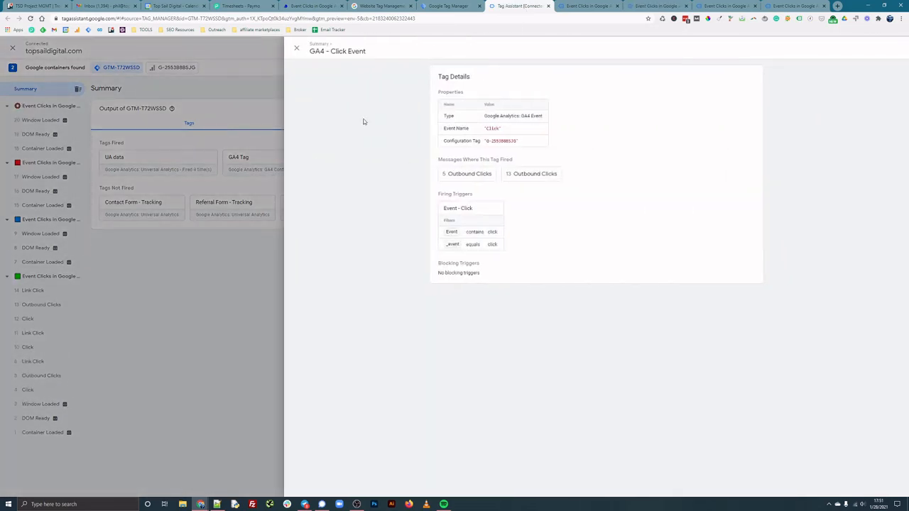
{"action": "left_click", "coordinate": [297, 48]}
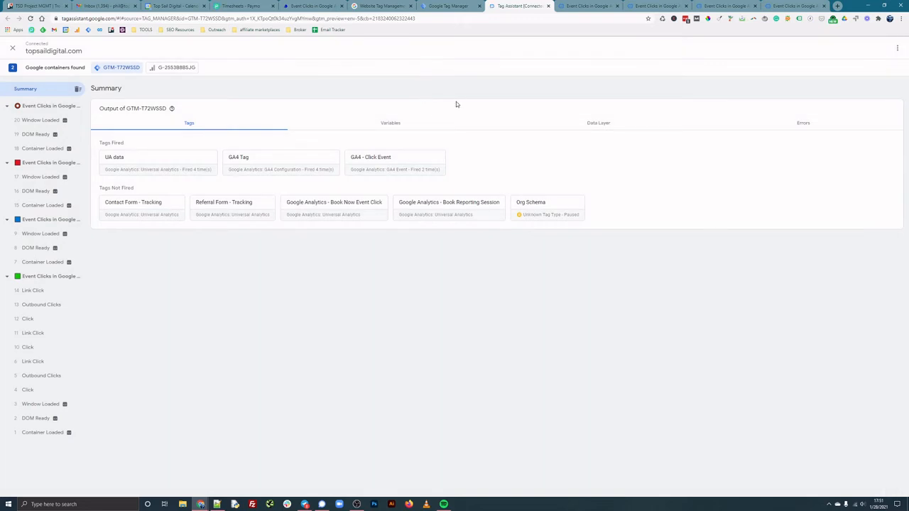
- Reload the debug session, close the extra page tabs opened by the test clicks, and continue into Tag Assistant
{"action": "key", "text": "F5"}
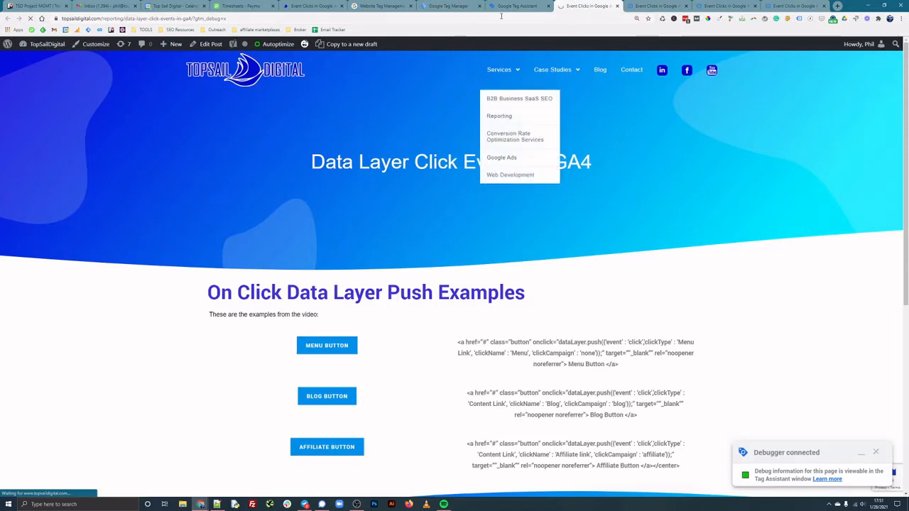
{"action": "left_click", "coordinate": [508, 7]}
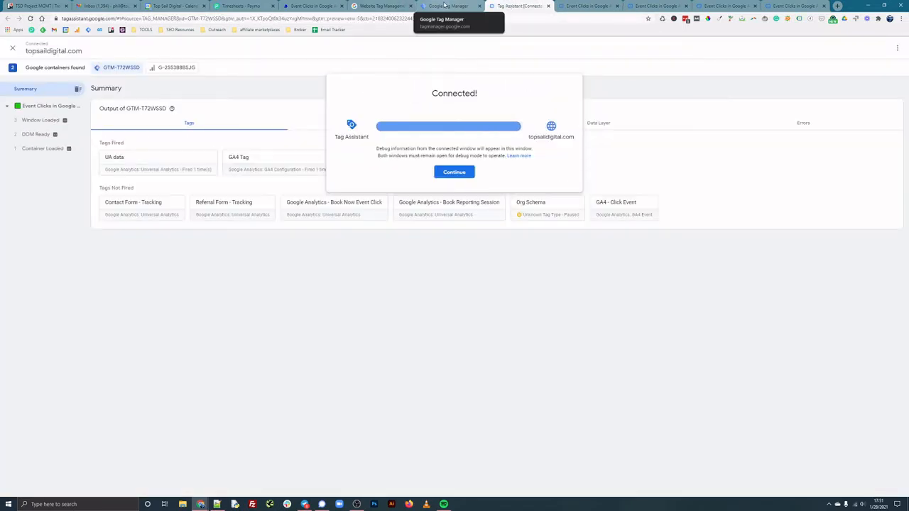
{"action": "left_click", "coordinate": [618, 7]}
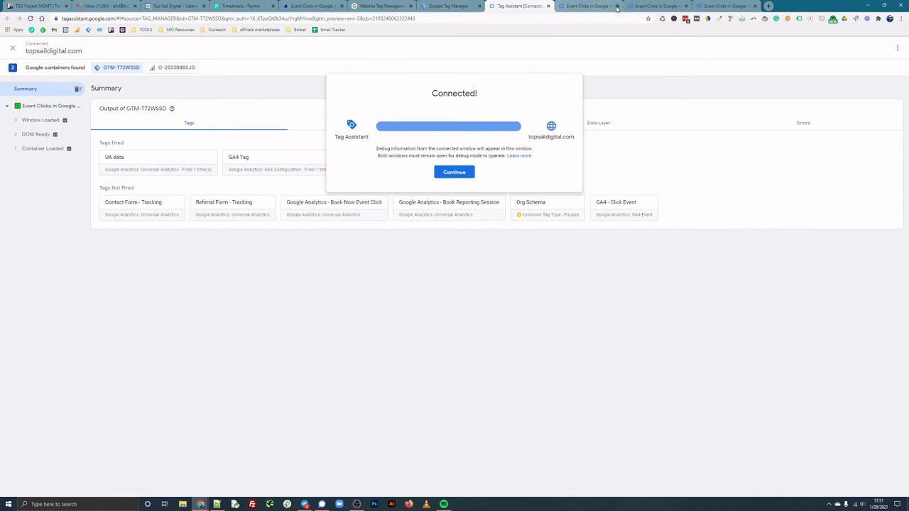
{"action": "left_click", "coordinate": [618, 6]}
{"action": "left_click", "coordinate": [618, 6]}
{"action": "left_click", "coordinate": [463, 175]}
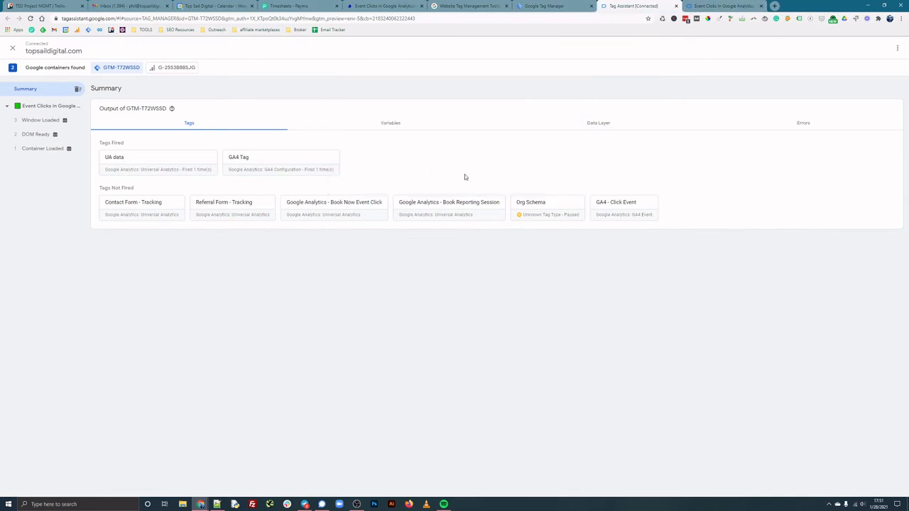
- Activate the Menu button on the debugged page once, and return to Tag Assistant
{"action": "left_click", "coordinate": [719, 4]}
{"action": "left_click", "coordinate": [327, 331]}
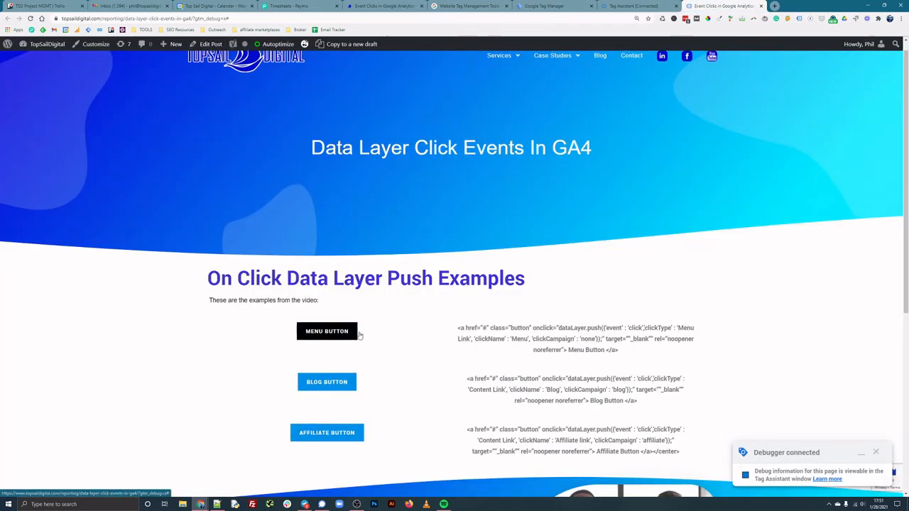
{"action": "left_click", "coordinate": [637, 6]}
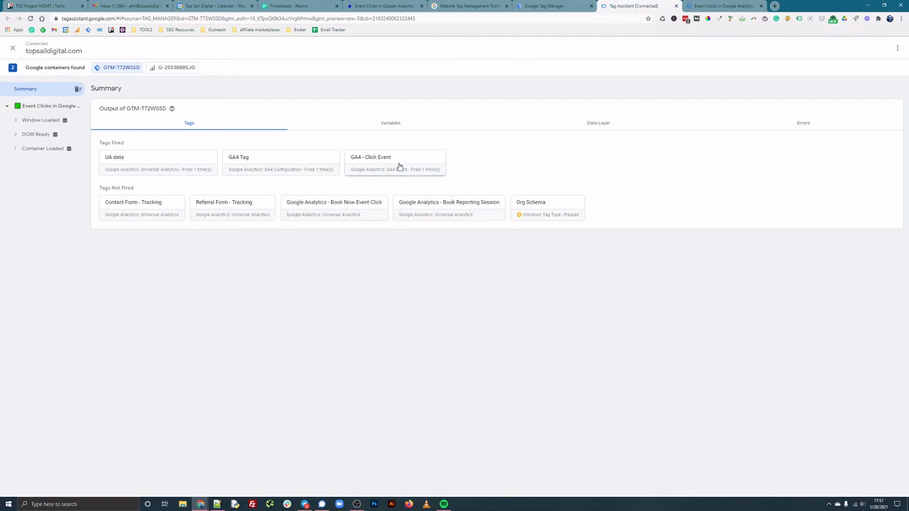
- Examine the tags, data layer and variables of the Tag Manager container in the summary and for the Container Loaded event
{"action": "left_click", "coordinate": [406, 125]}
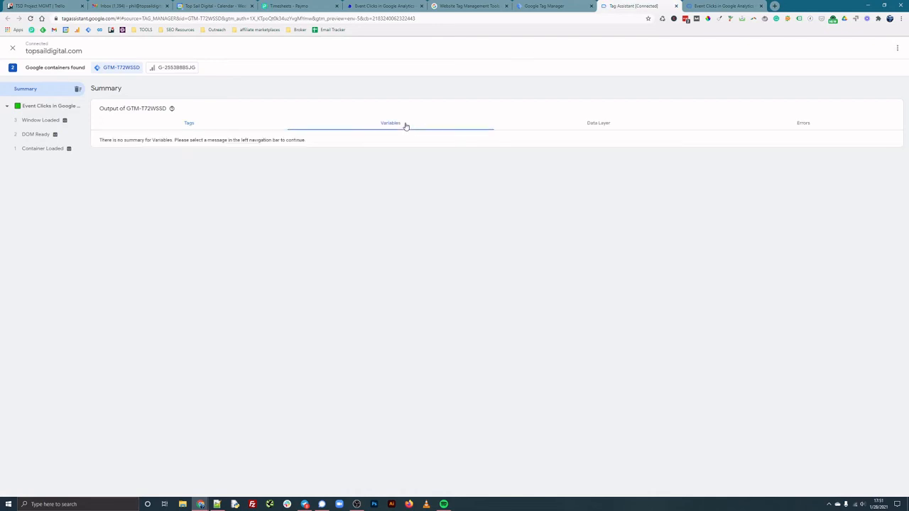
{"action": "left_click", "coordinate": [591, 124]}
{"action": "left_click", "coordinate": [187, 124]}
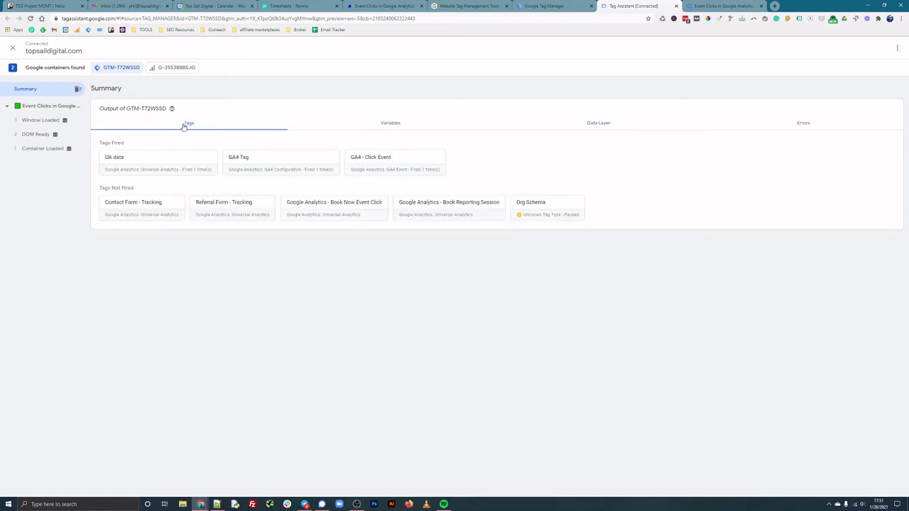
{"action": "left_click", "coordinate": [42, 149]}
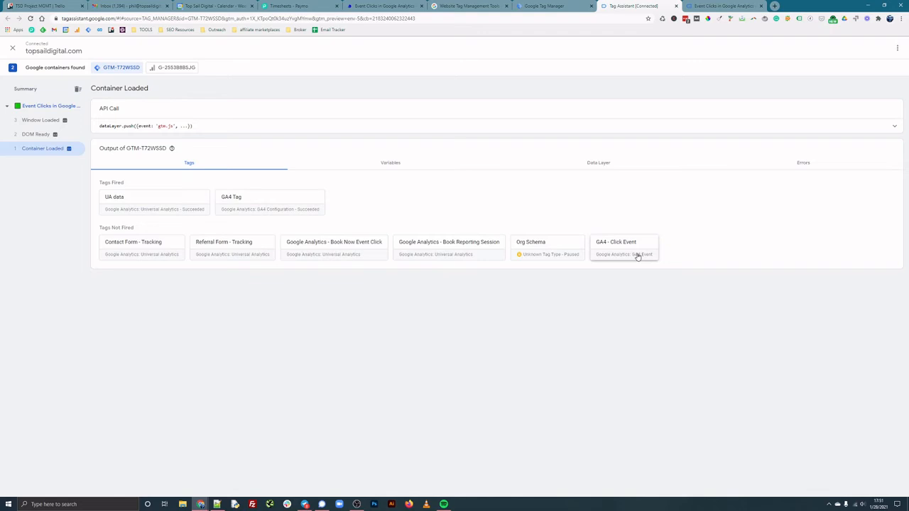
{"action": "left_click", "coordinate": [605, 166]}
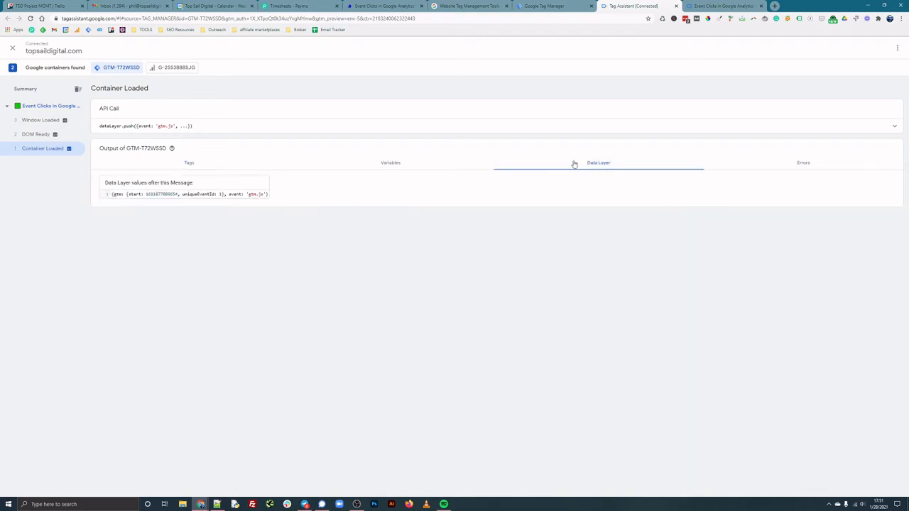
{"action": "left_click", "coordinate": [380, 166]}
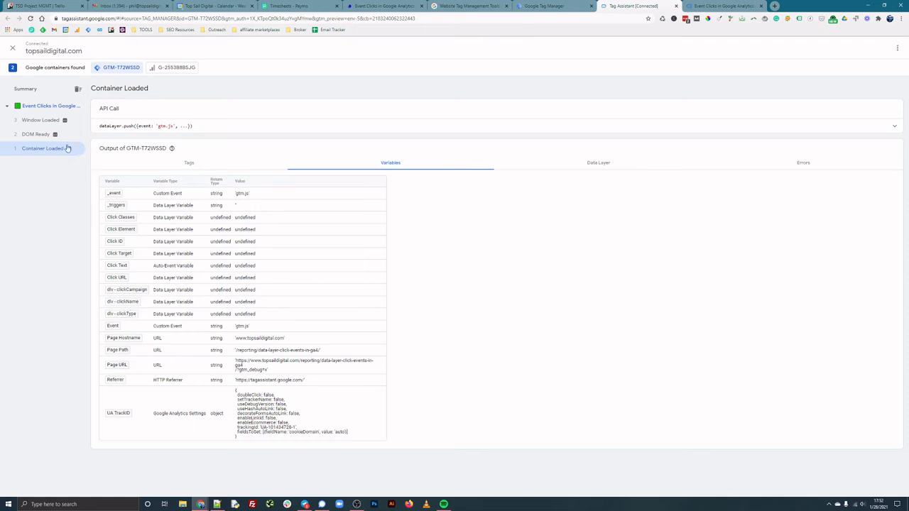
{"action": "left_click", "coordinate": [46, 108]}
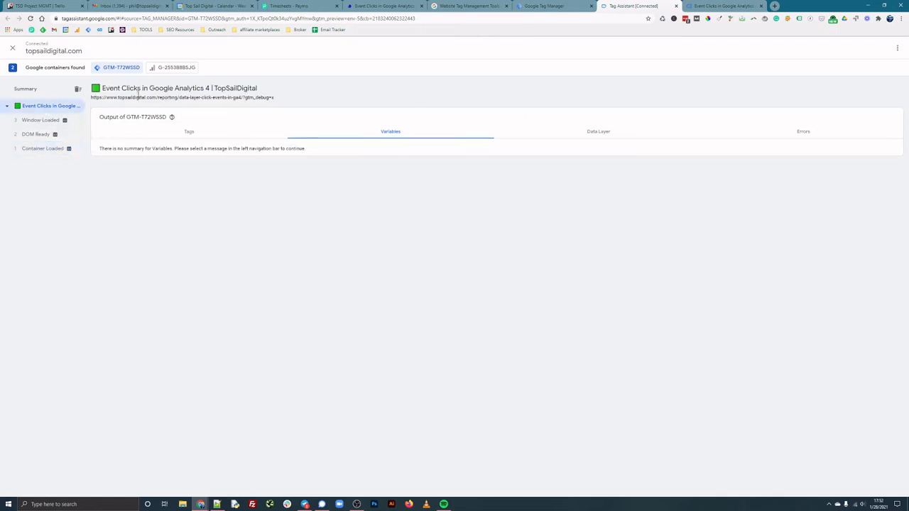
- Inspect the GA4 container's current data layer and highlight the lines from event through eventCallback, including clickType, clickName and clickCampaign
{"action": "left_click", "coordinate": [169, 69]}
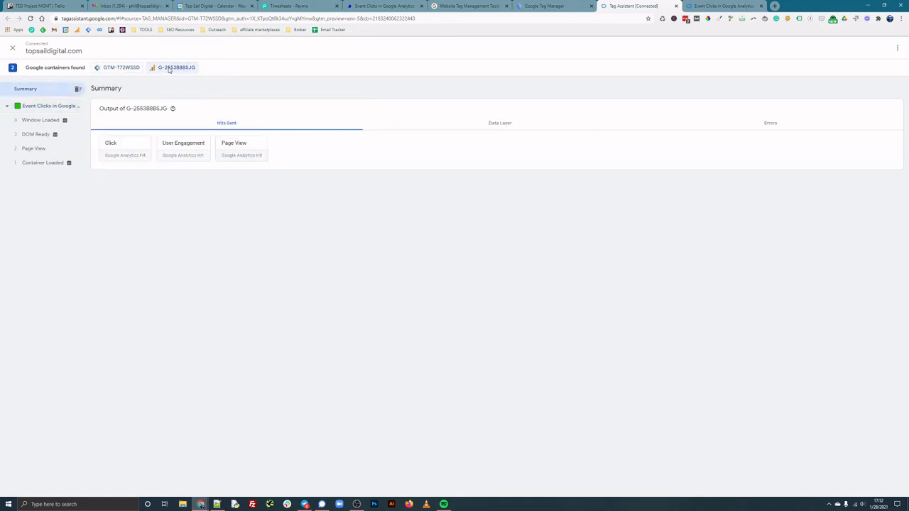
{"action": "left_click", "coordinate": [498, 124]}
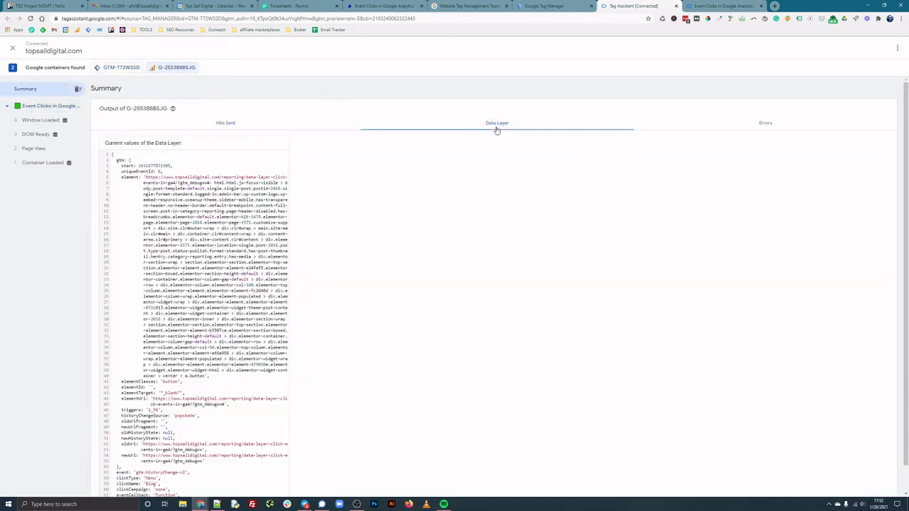
{"action": "scroll", "coordinate": [210, 291], "scroll_direction": "down", "scroll_amount": 1}
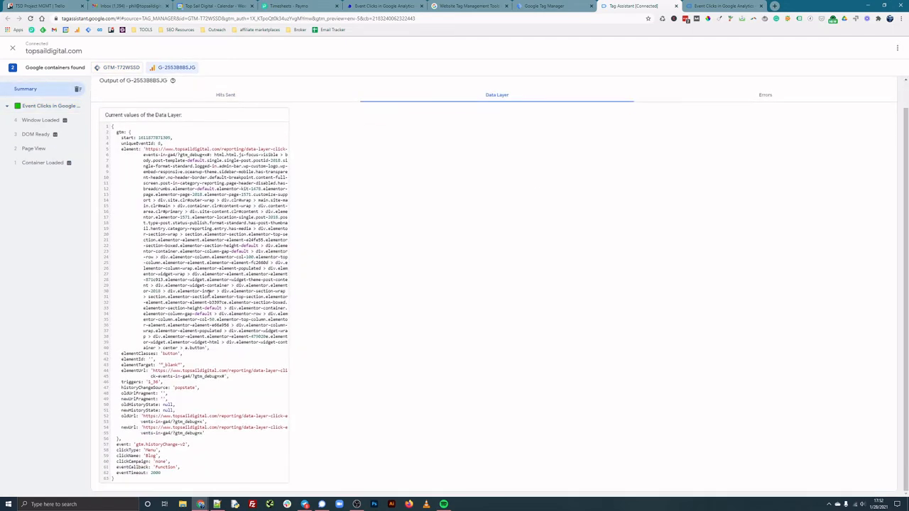
{"action": "left_click_drag", "start_coordinate": [184, 467], "coordinate": [114, 445]}
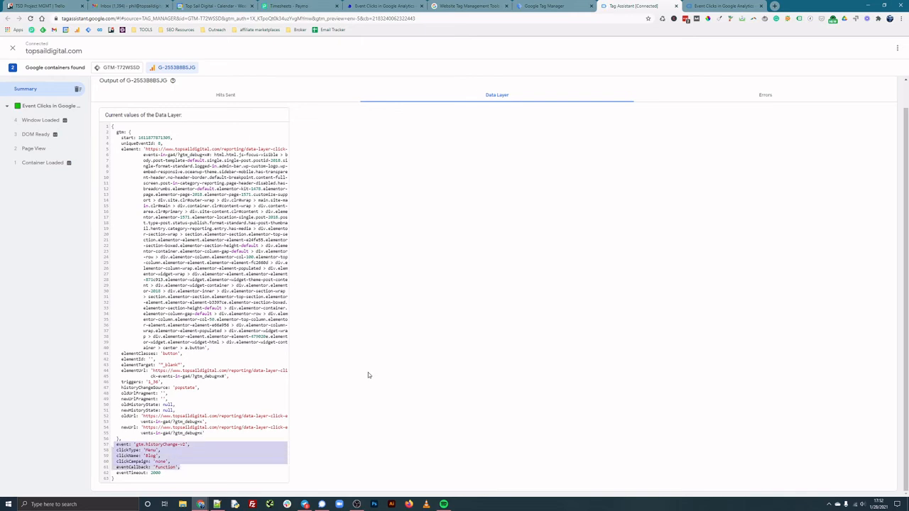
{"action": "left_click", "coordinate": [172, 459]}
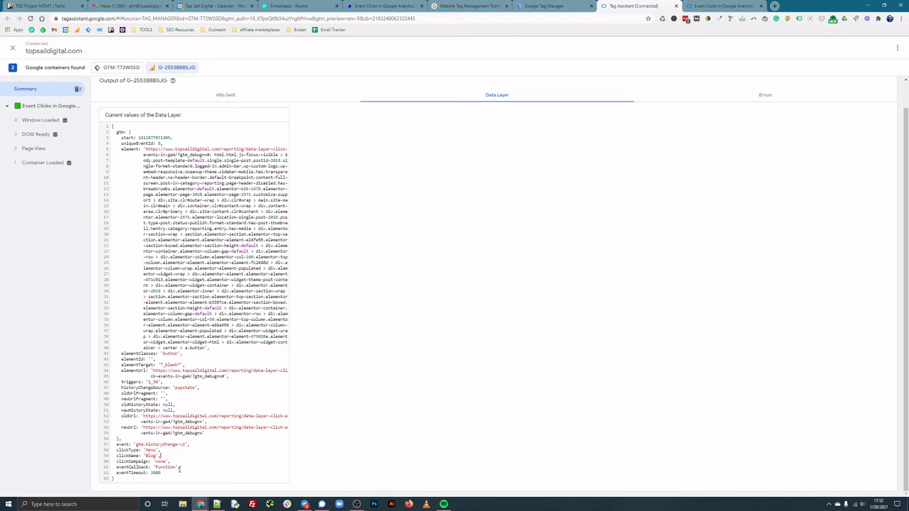
{"action": "scroll", "coordinate": [179, 469], "scroll_direction": "up", "scroll_amount": 1}
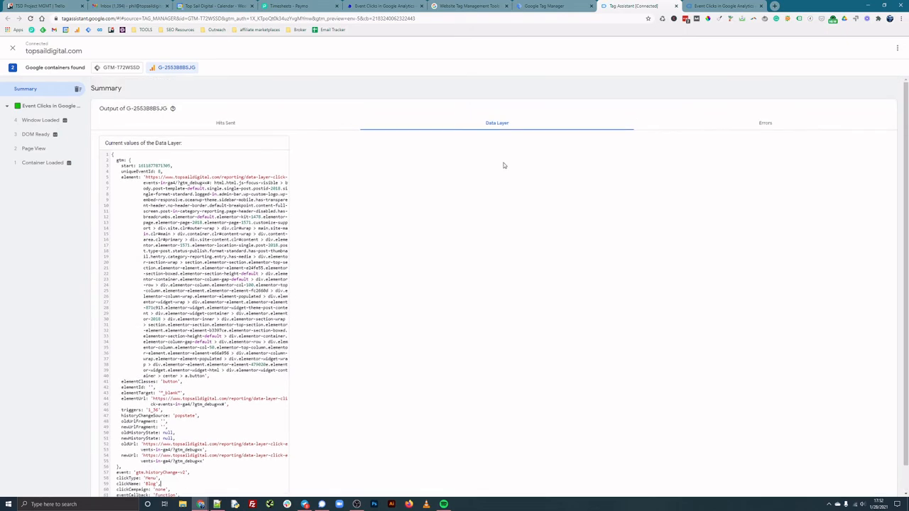
- Return to Google Tag Manager and publish the workspace changes as a version named "Ga4 - Event Clicks - Campaign, Affiliate, Type"
{"action": "left_click", "coordinate": [545, 6]}
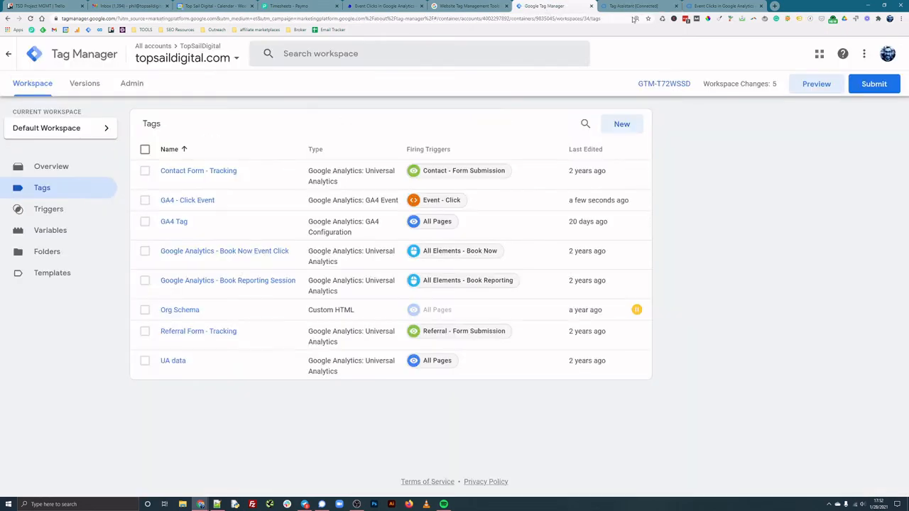
{"action": "left_click", "coordinate": [872, 83]}
{"action": "left_click", "coordinate": [373, 177]}
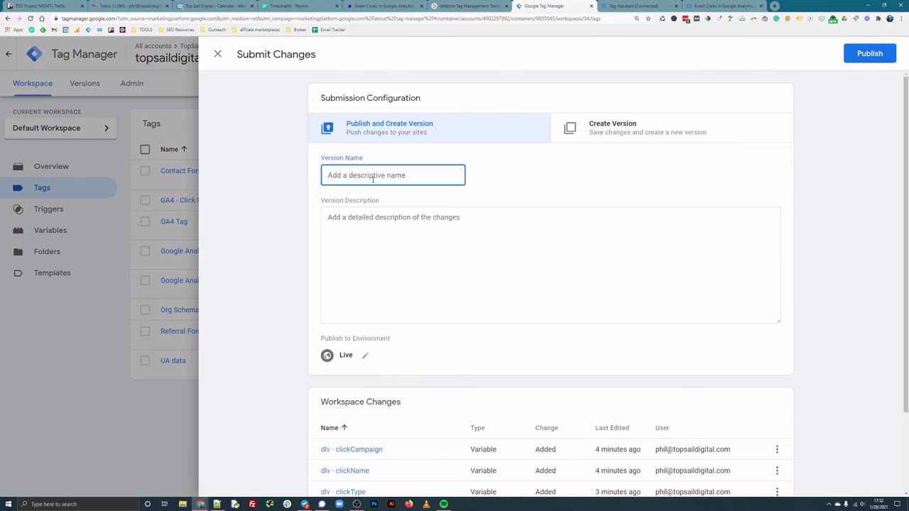
{"action": "type", "text": "Ga4 - Event Clicks - Campaign, "}
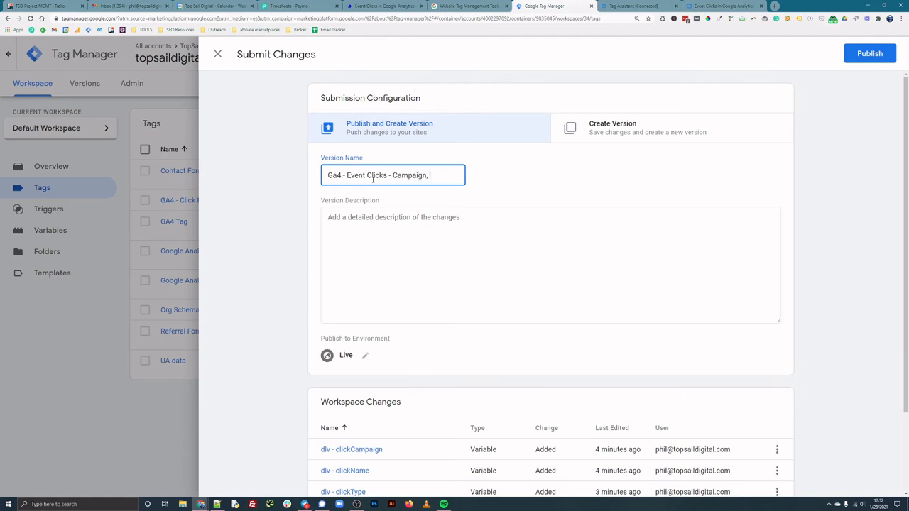
{"action": "type", "text": "Affila"}
{"action": "key", "text": "BackSpace"}
{"action": "type", "text": "iate, Type"}
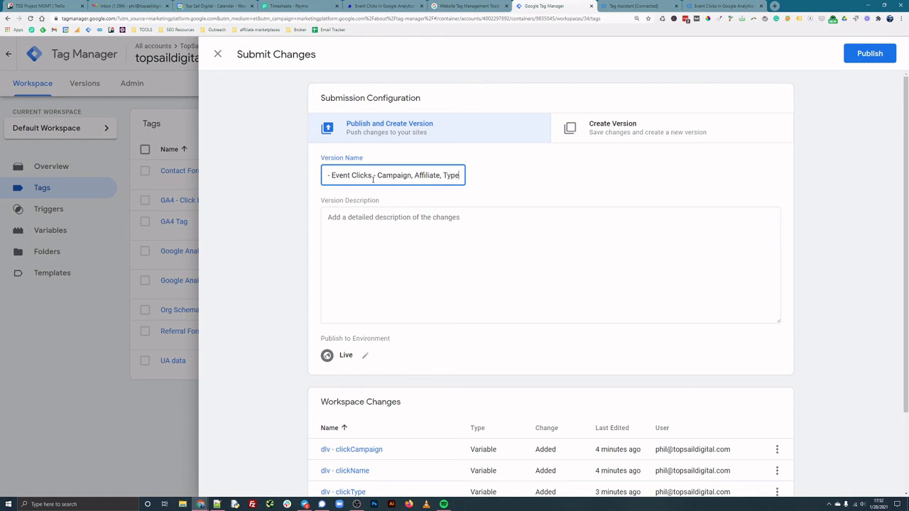
{"action": "left_click", "coordinate": [881, 46]}
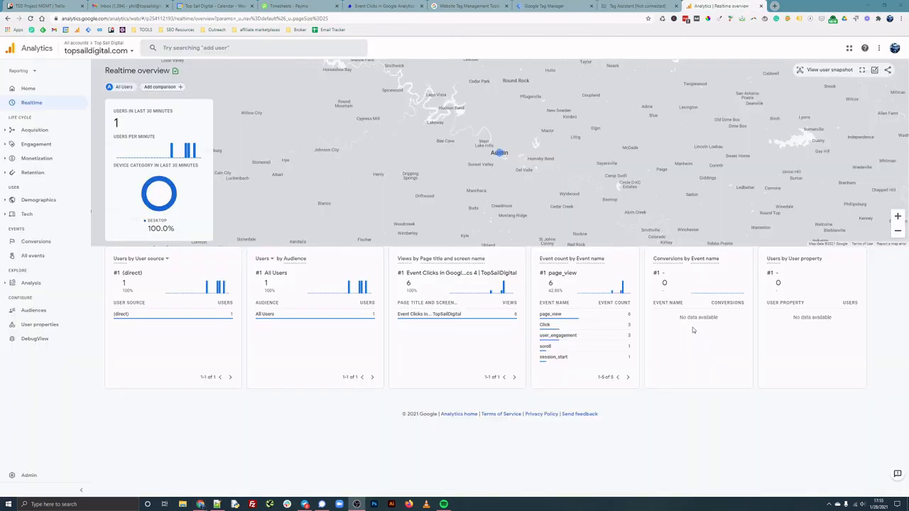
- Examine the event count by event name in the Google Analytics Realtime overview, and open the list of all events
{"action": "mouse_move", "coordinate": [624, 316]}
{"action": "left_click", "coordinate": [31, 104]}
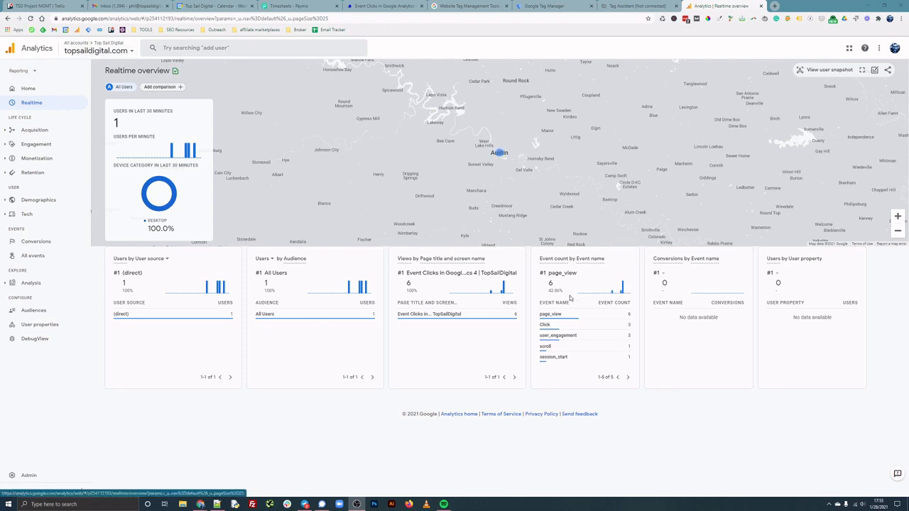
{"action": "mouse_move", "coordinate": [553, 329]}
{"action": "left_click", "coordinate": [32, 257]}
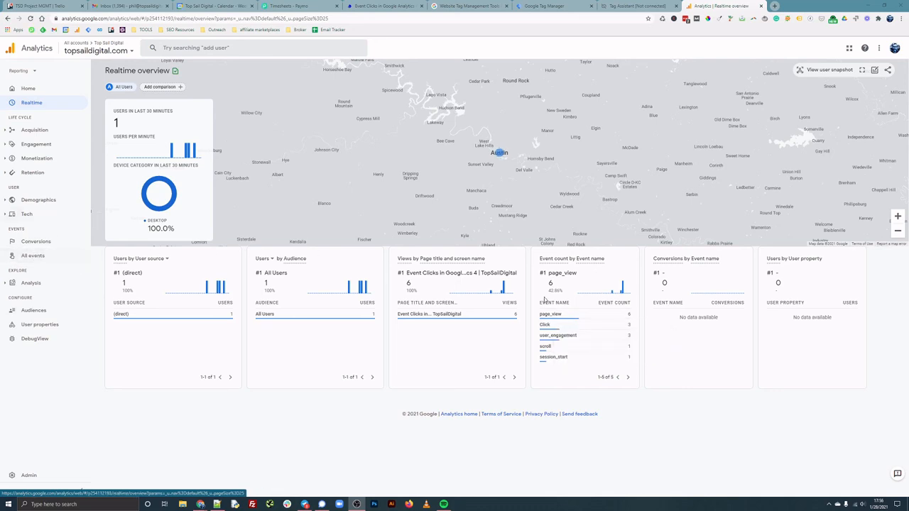